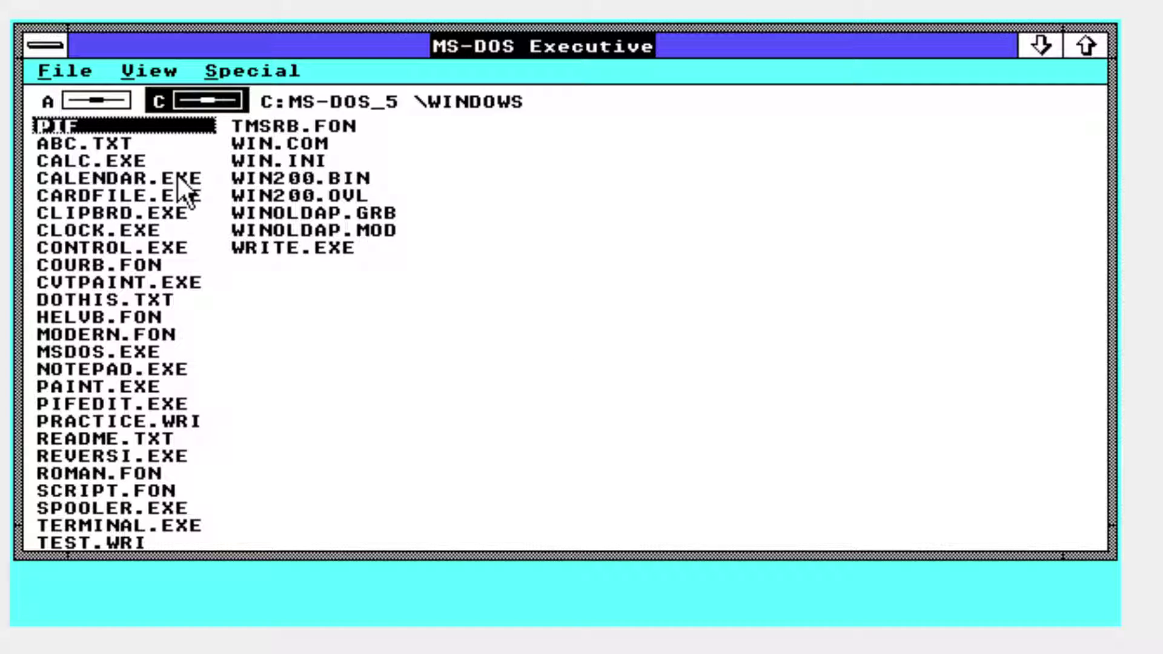
- Minimize and reopen the MS-DOS Executive window, try it maximized and minimized again, and restore it to its normal size
click(1040, 45)
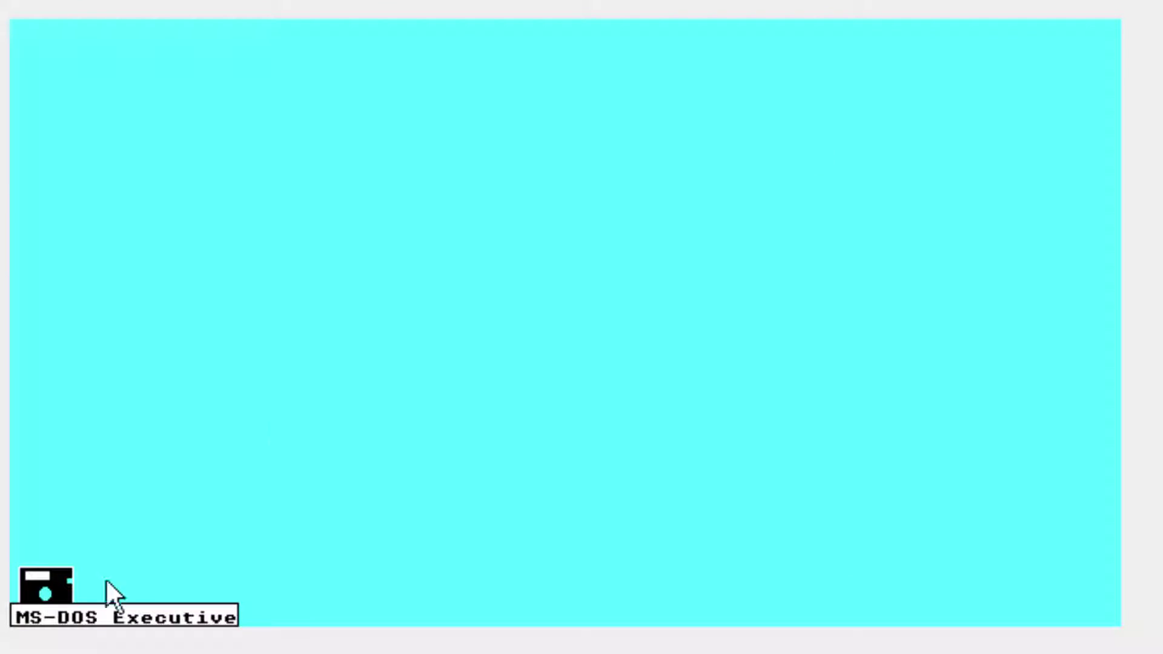
double_click(63, 578)
click(1067, 45)
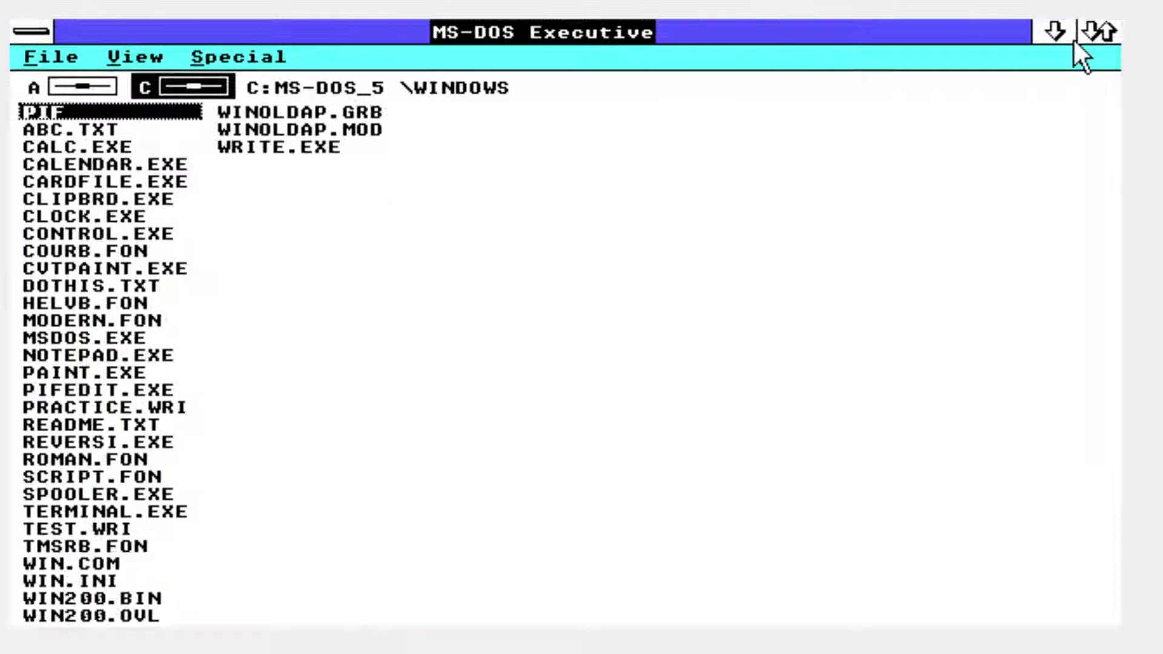
click(1056, 30)
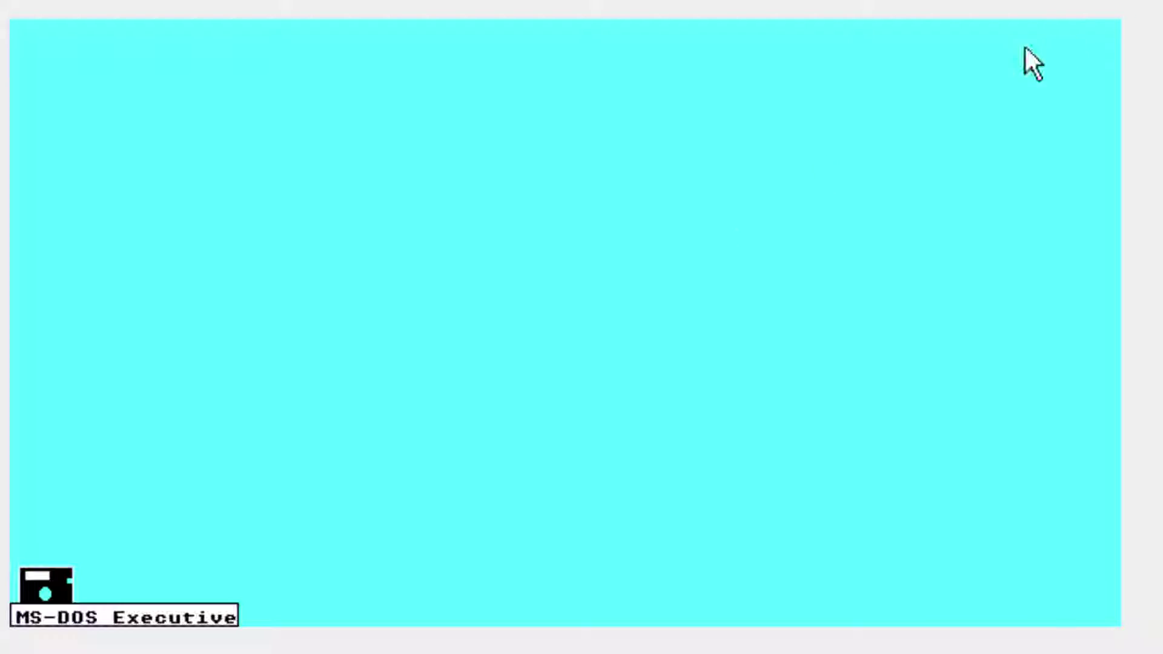
double_click(67, 569)
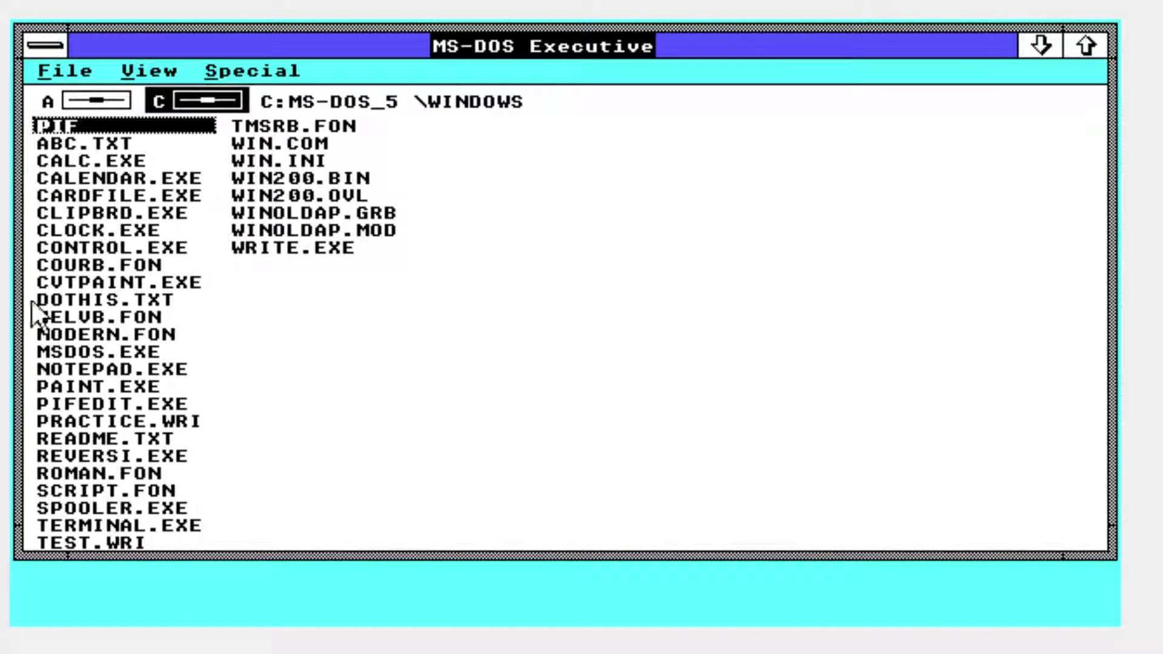
- Launch WRITE.EXE, look through its commands, and shorten the Write window from its upper edge to expose the file list behind it
double_click(295, 248)
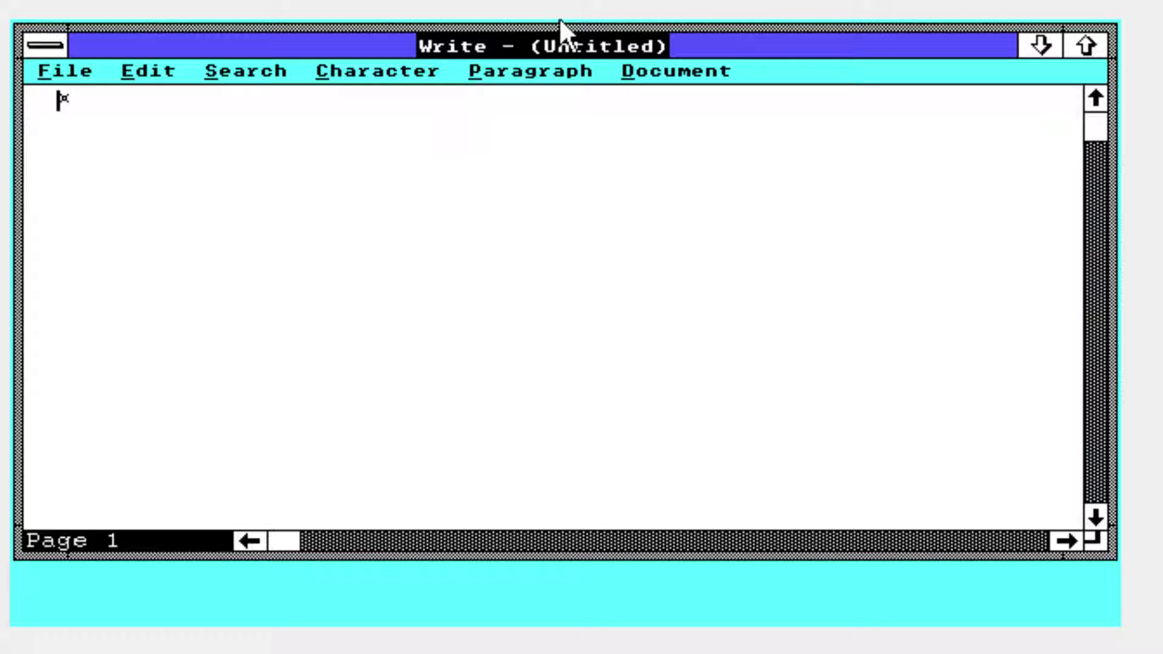
click(690, 73)
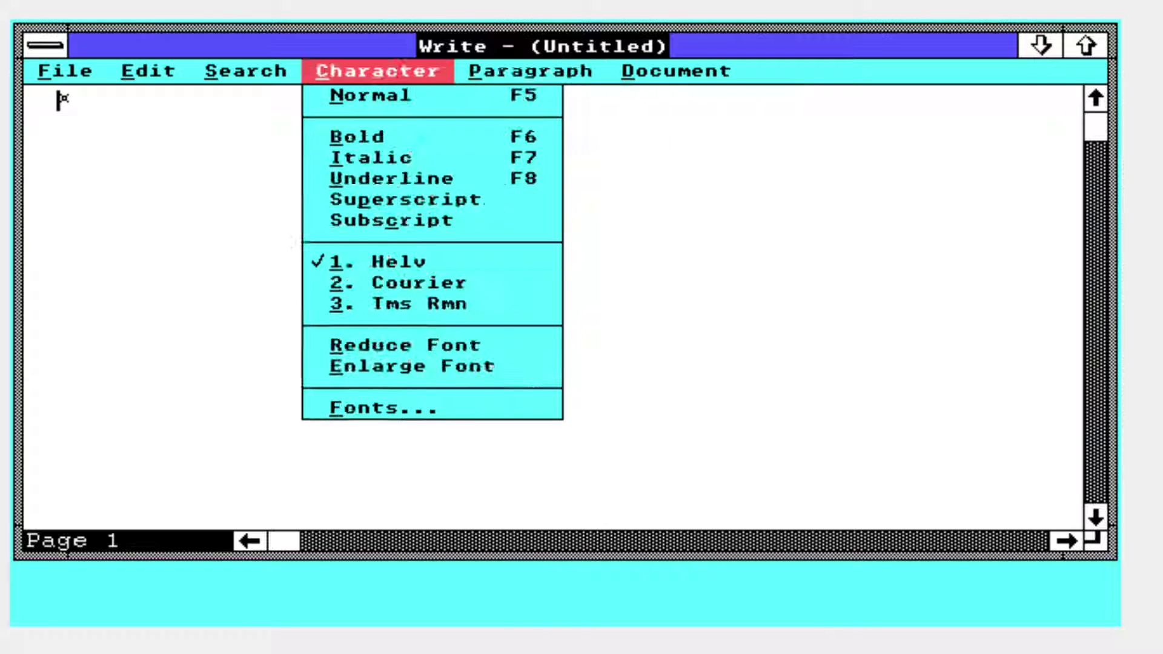
mouse_move(203, 82)
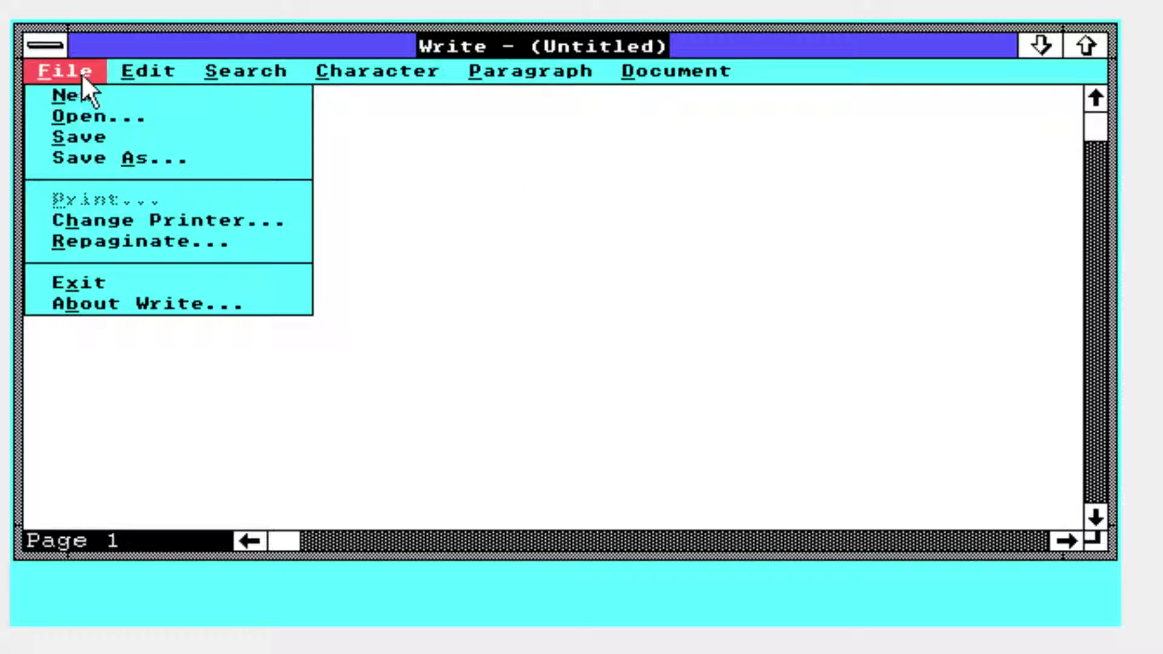
click(696, 80)
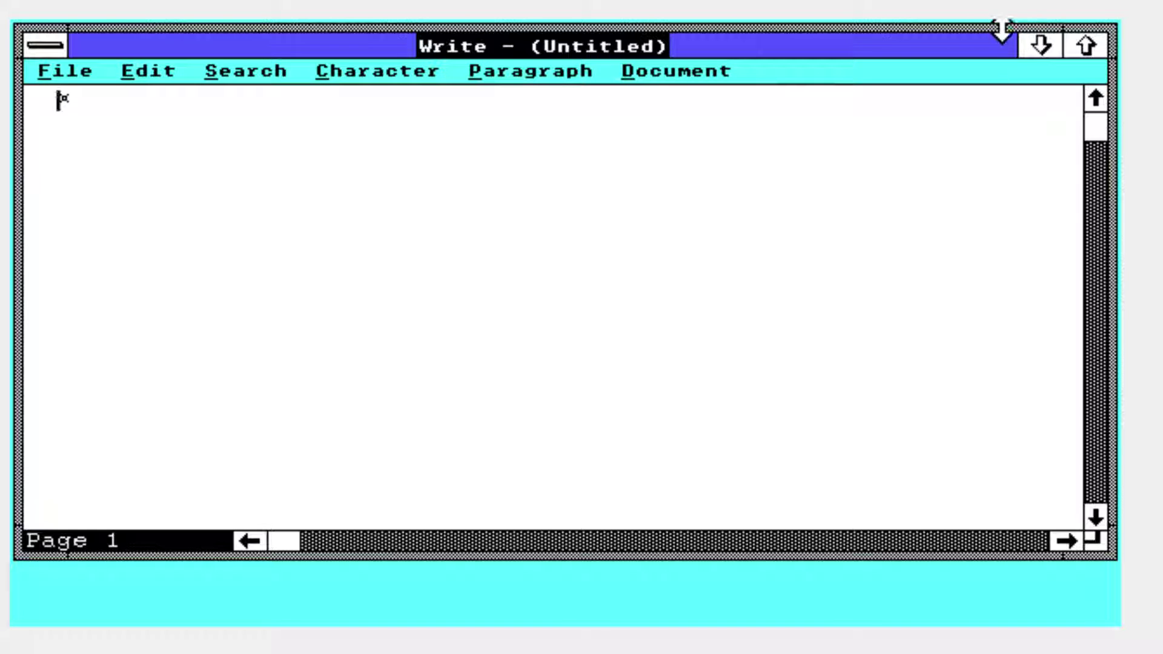
drag(864, 26, 838, 184)
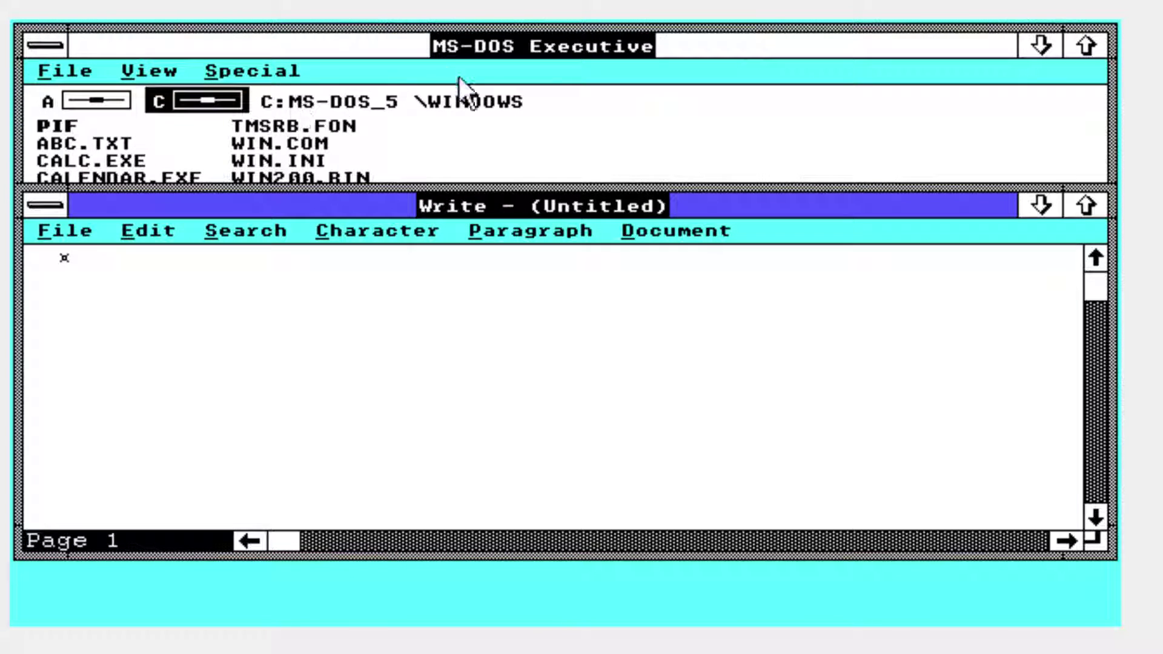
- Bring the MS-DOS Executive window to the front, leave its directory as \WINDOWS, and launch CLOCK.EXE
click(504, 101)
click(503, 97)
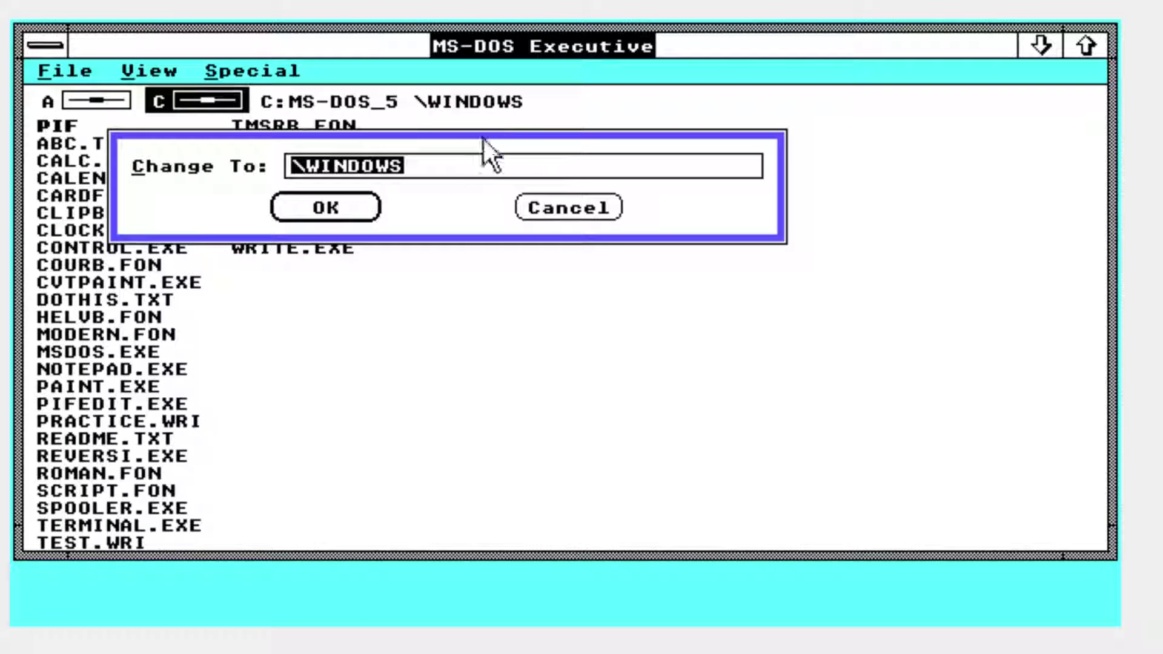
click(590, 207)
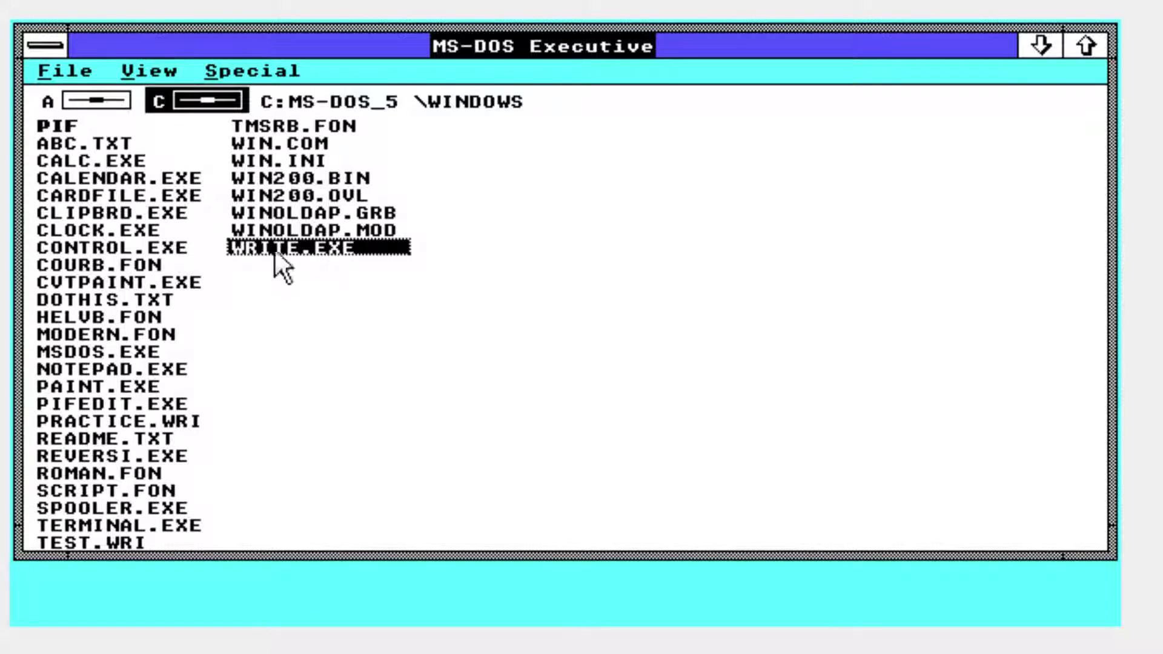
double_click(133, 232)
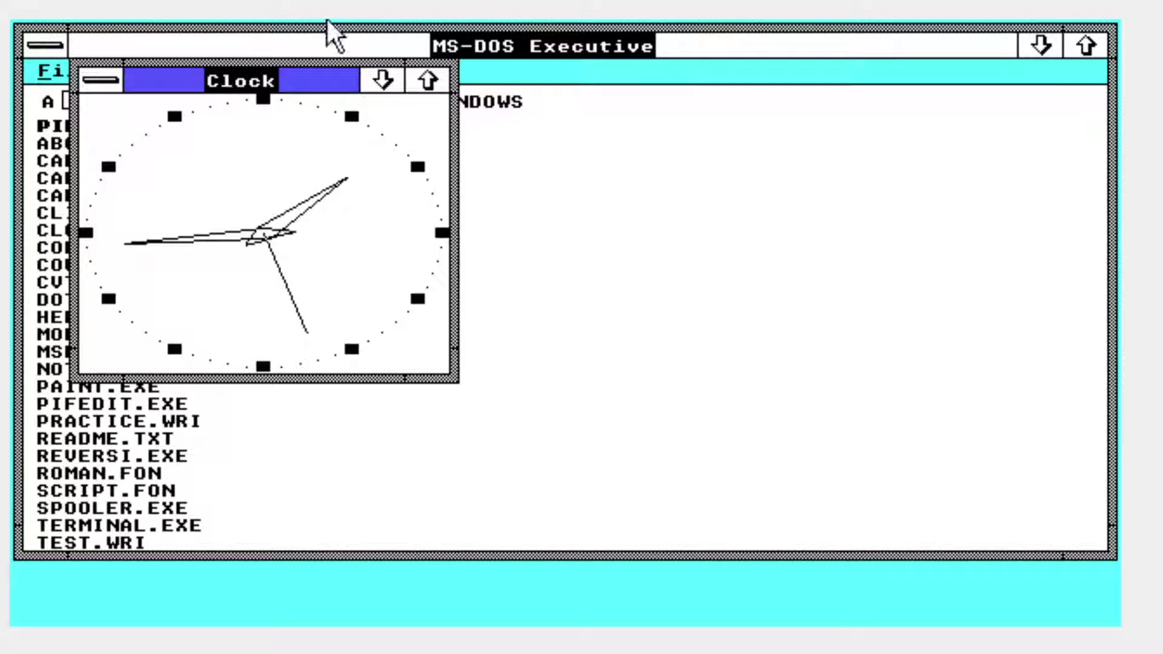
- Move the Clock window slightly toward the middle of the desktop, then maximize it and restore its size
drag(282, 84, 406, 132)
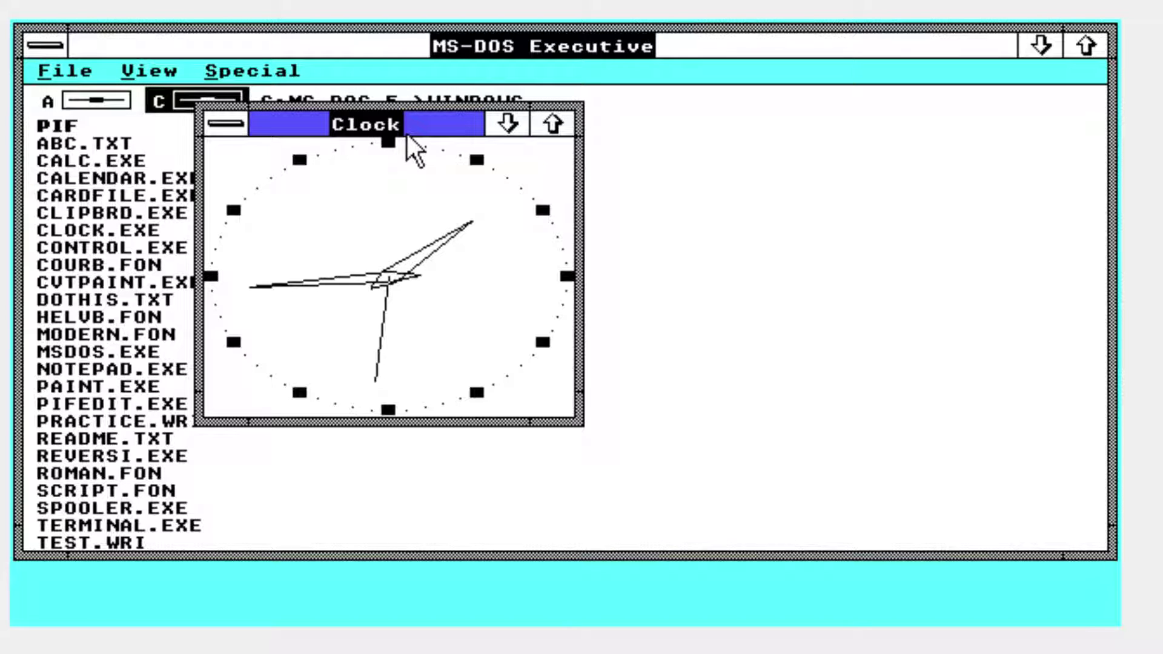
click(568, 126)
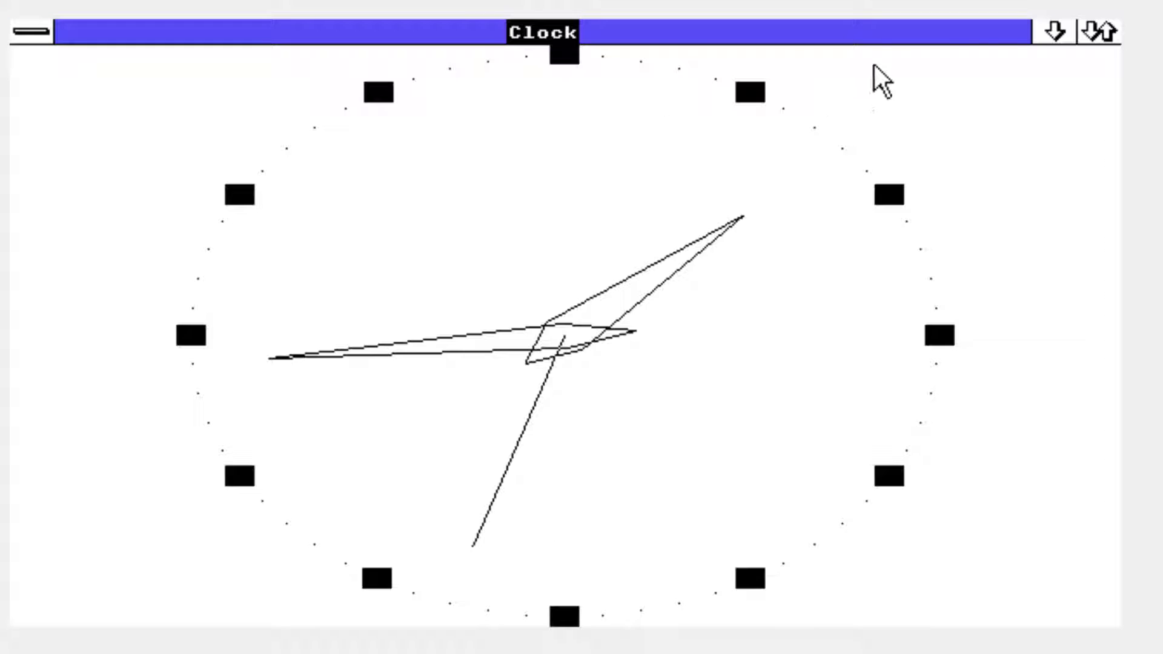
click(1093, 32)
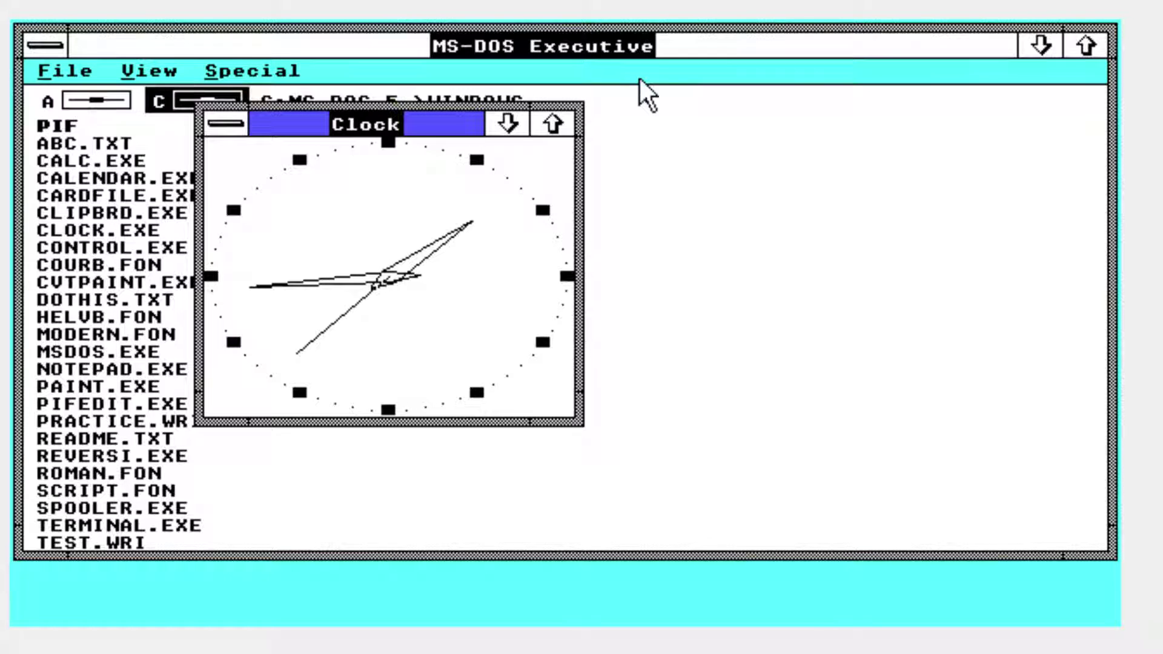
- Minimize the MS-DOS Executive and rearrange the overlapping windows, with Clock in the desktop's upper-right corner and Write in the lower part
click(1038, 42)
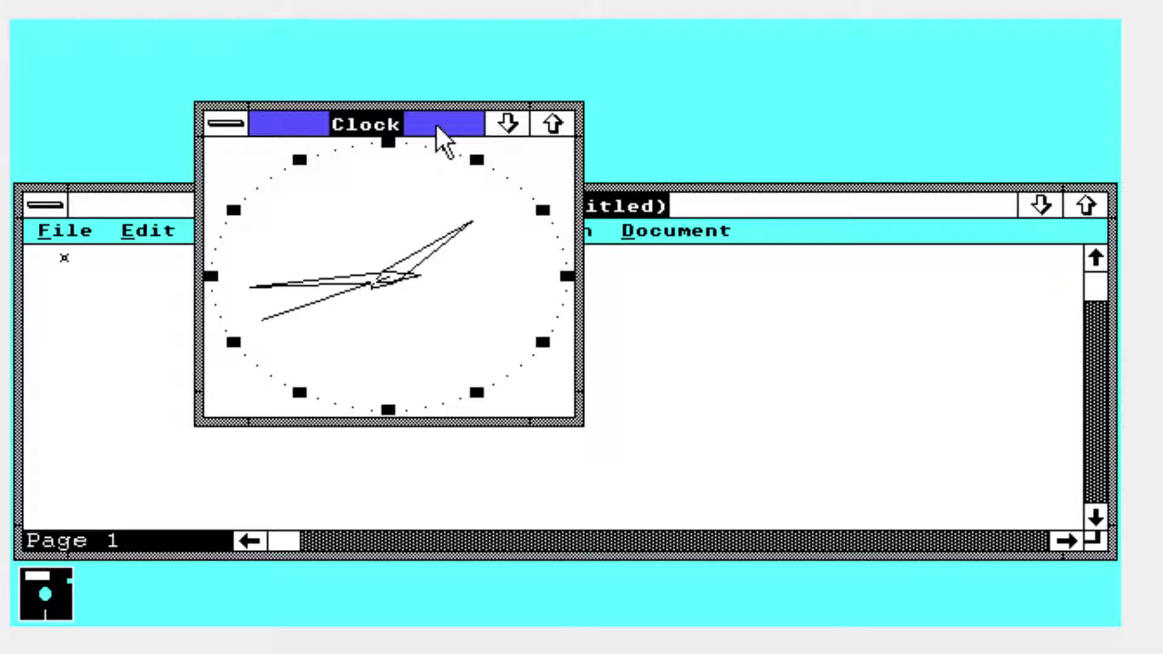
drag(436, 120, 509, 92)
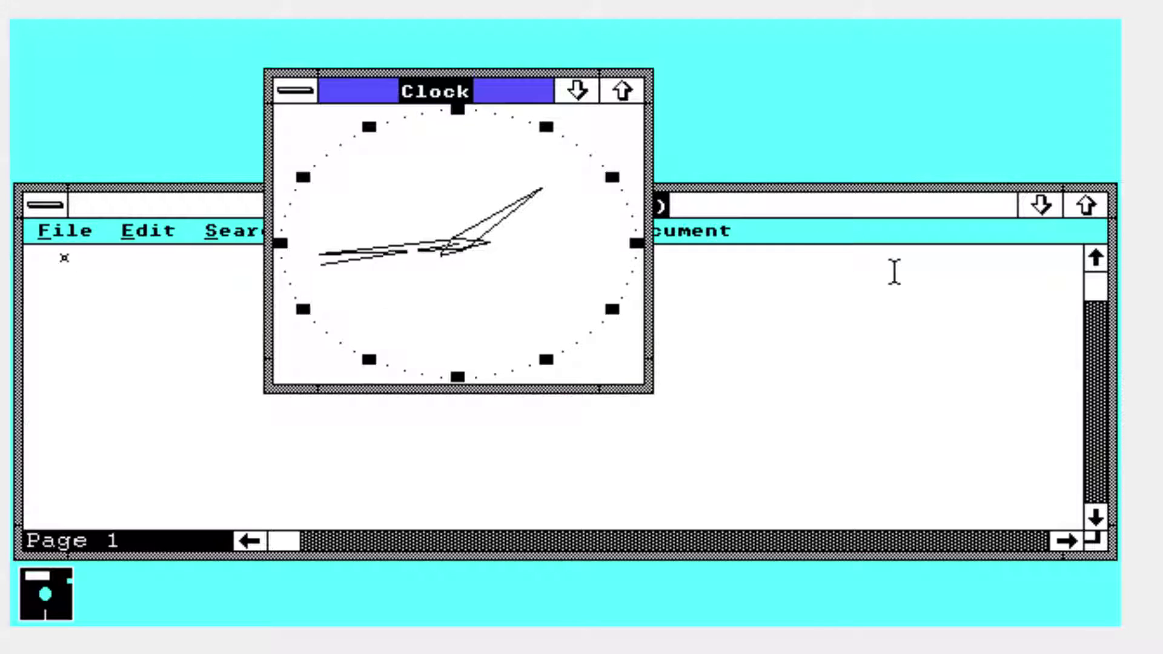
click(837, 206)
drag(837, 205, 847, 179)
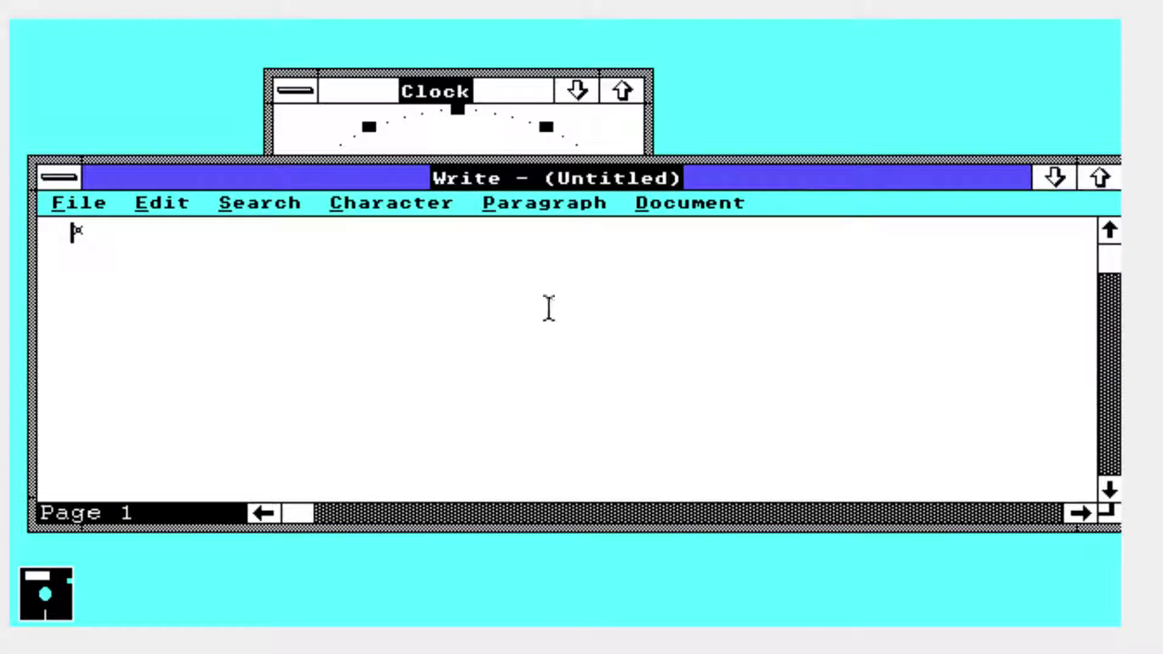
click(475, 149)
drag(994, 156, 942, 40)
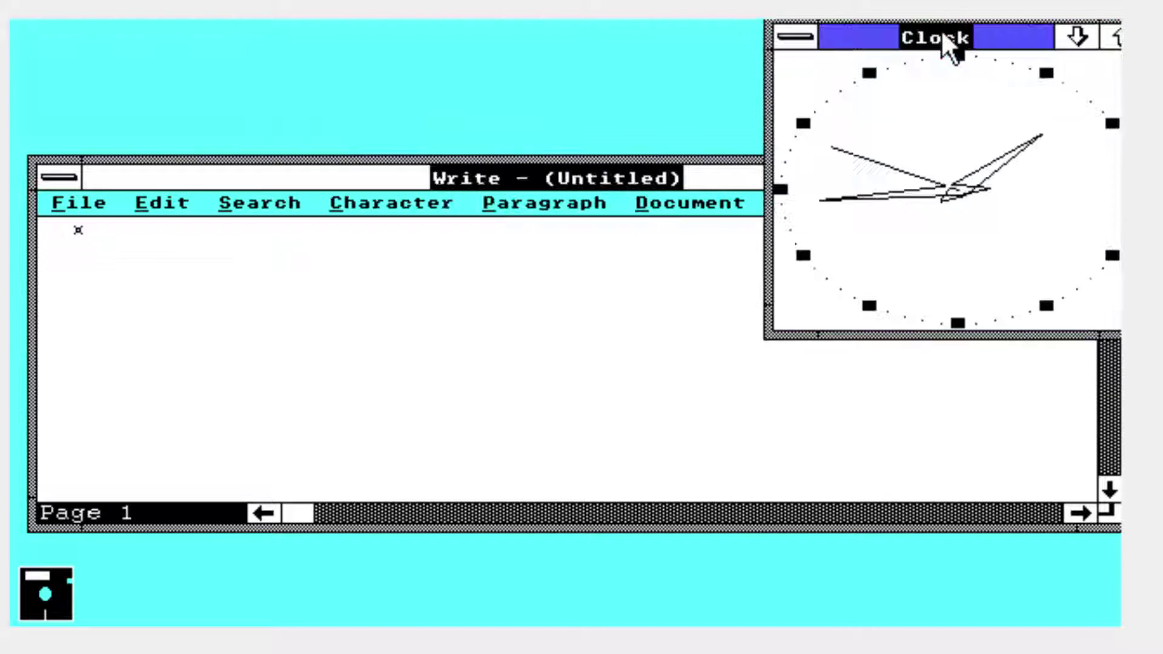
drag(454, 176, 208, 53)
drag(390, 64, 597, 260)
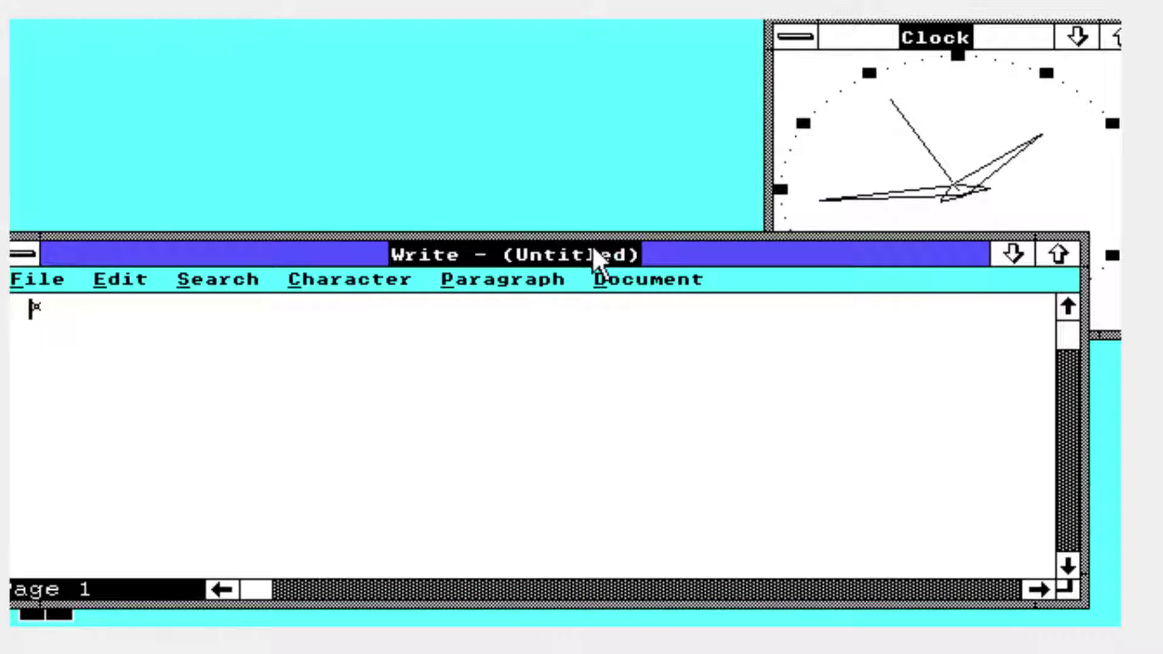
- Close the Clock window, and close Write after maximizing and restoring its window
click(795, 37)
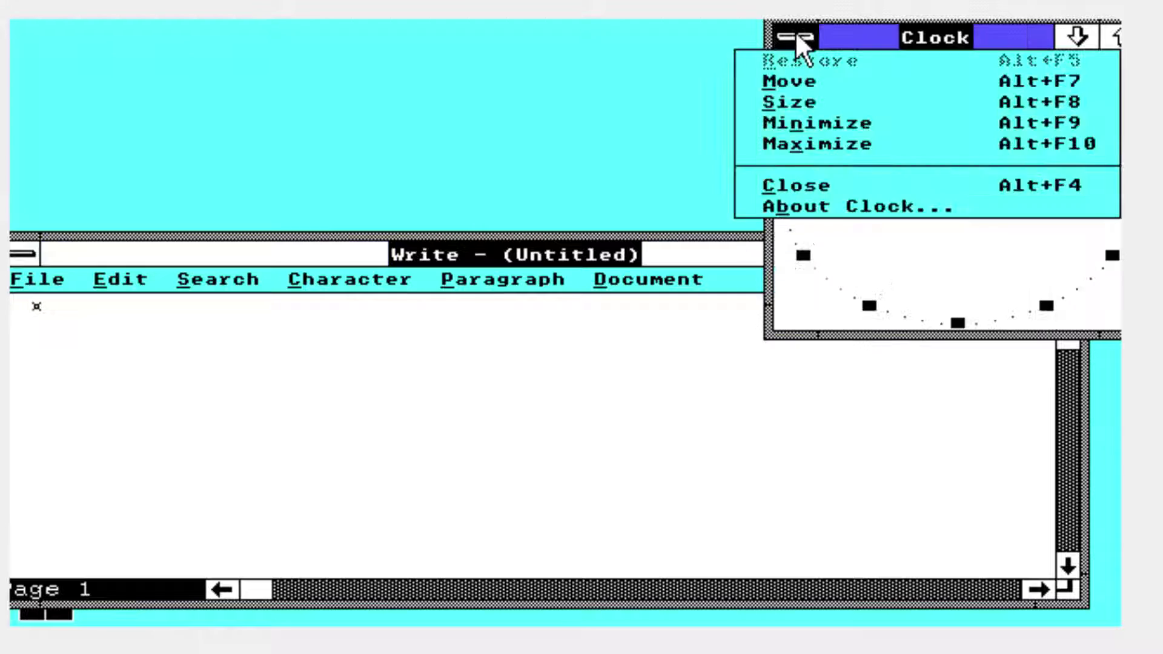
click(798, 181)
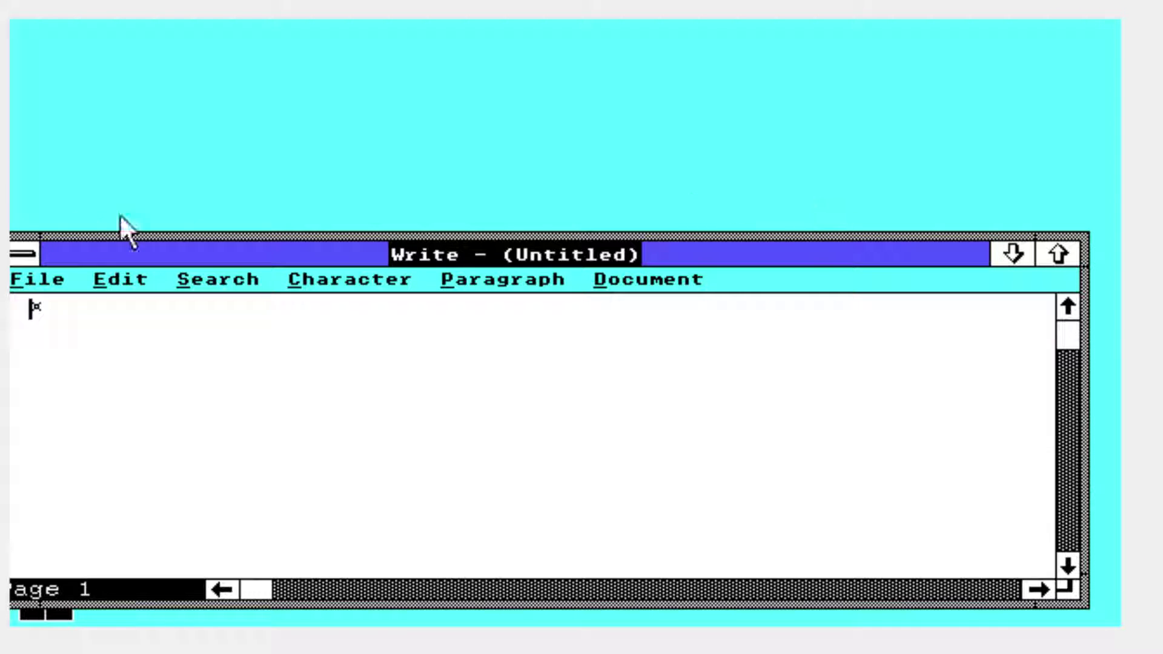
click(1058, 253)
click(33, 30)
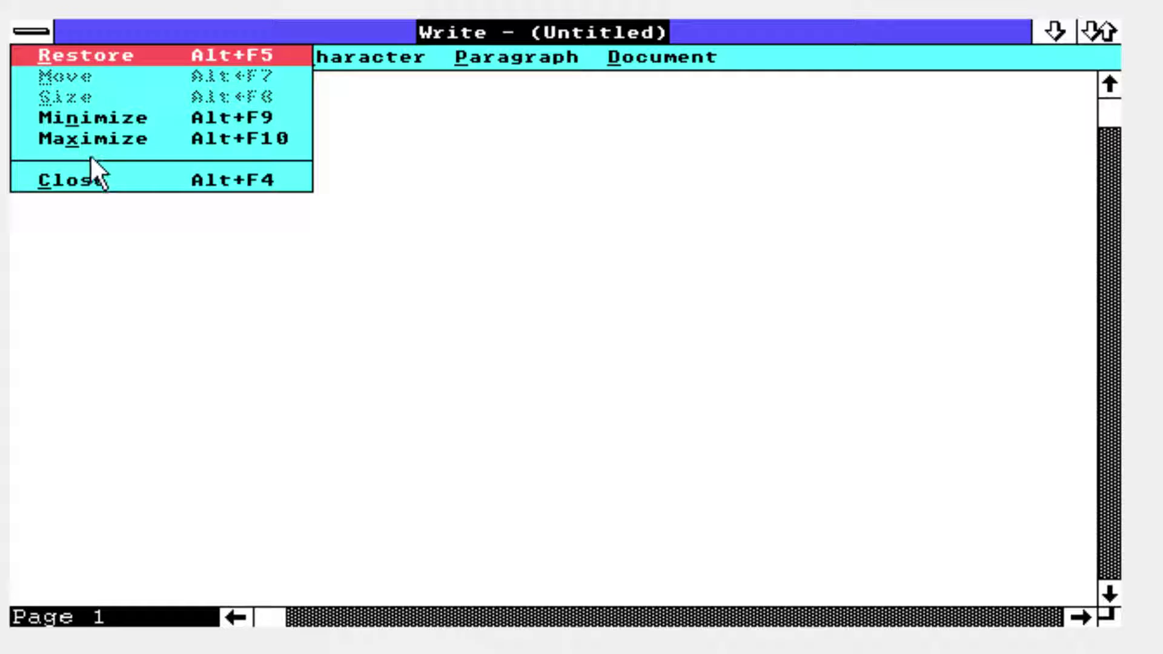
click(37, 48)
click(33, 251)
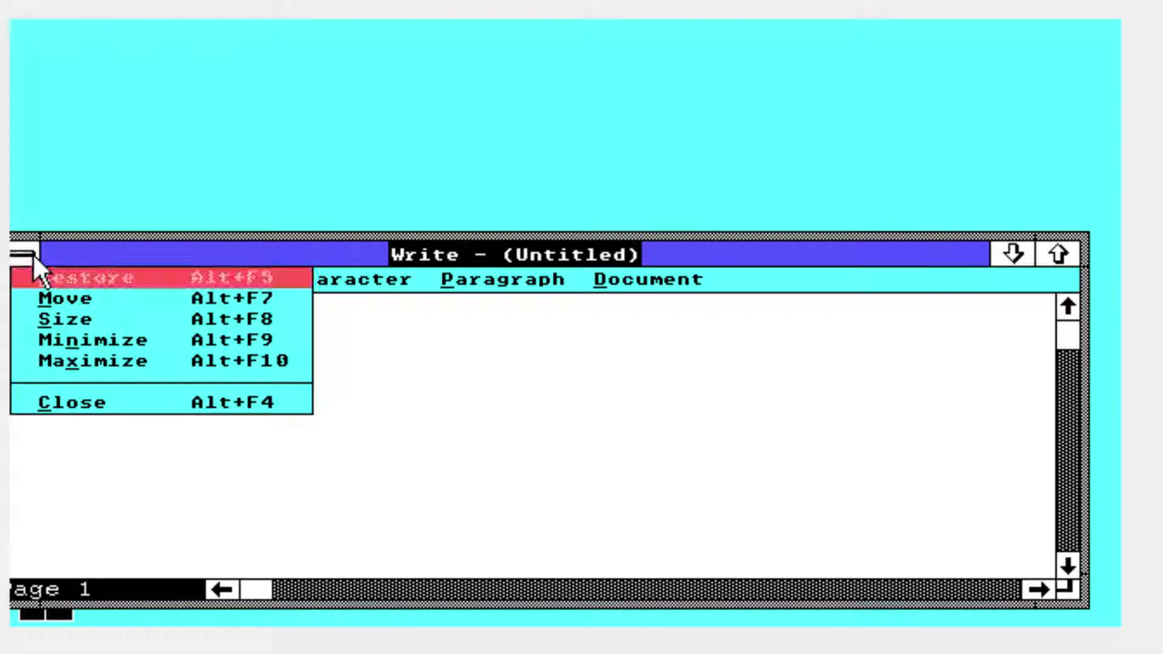
click(85, 405)
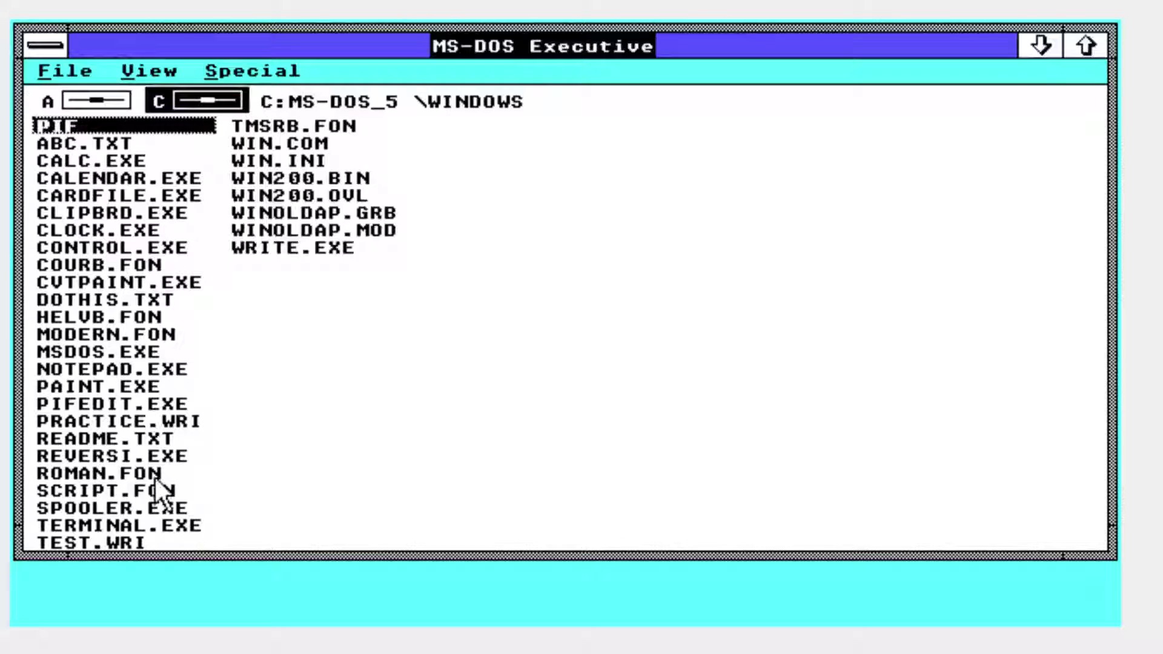
- Launch CALENDAR.EXE from the MS-DOS Executive and switch the calendar from the day view to the month view
double_click(143, 173)
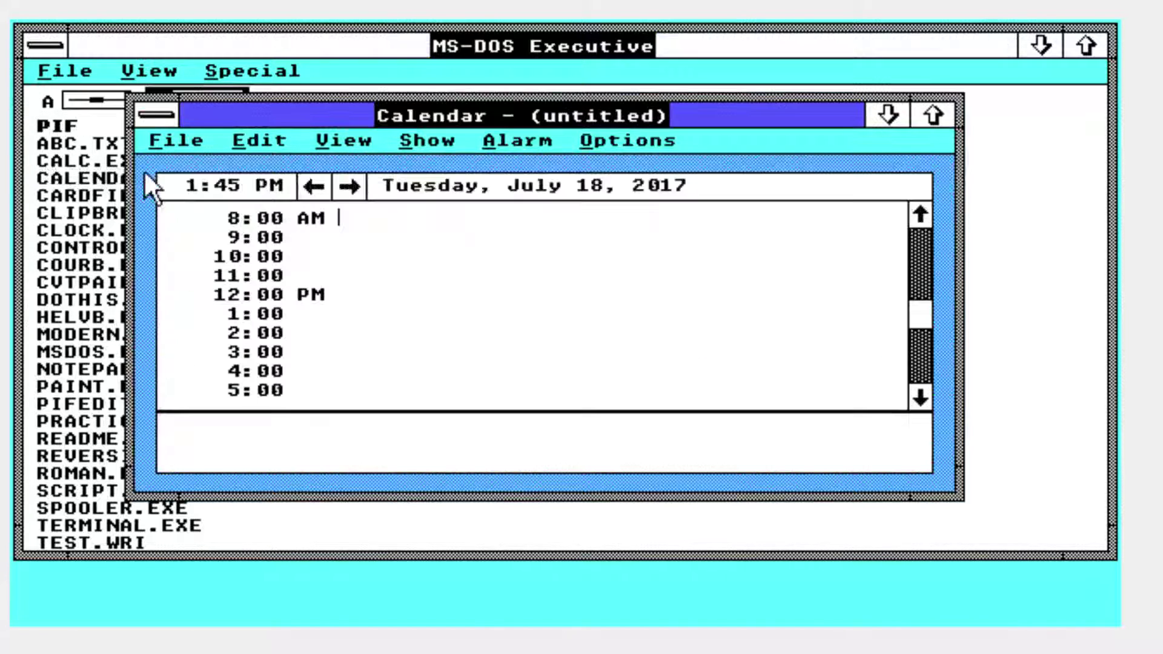
click(325, 130)
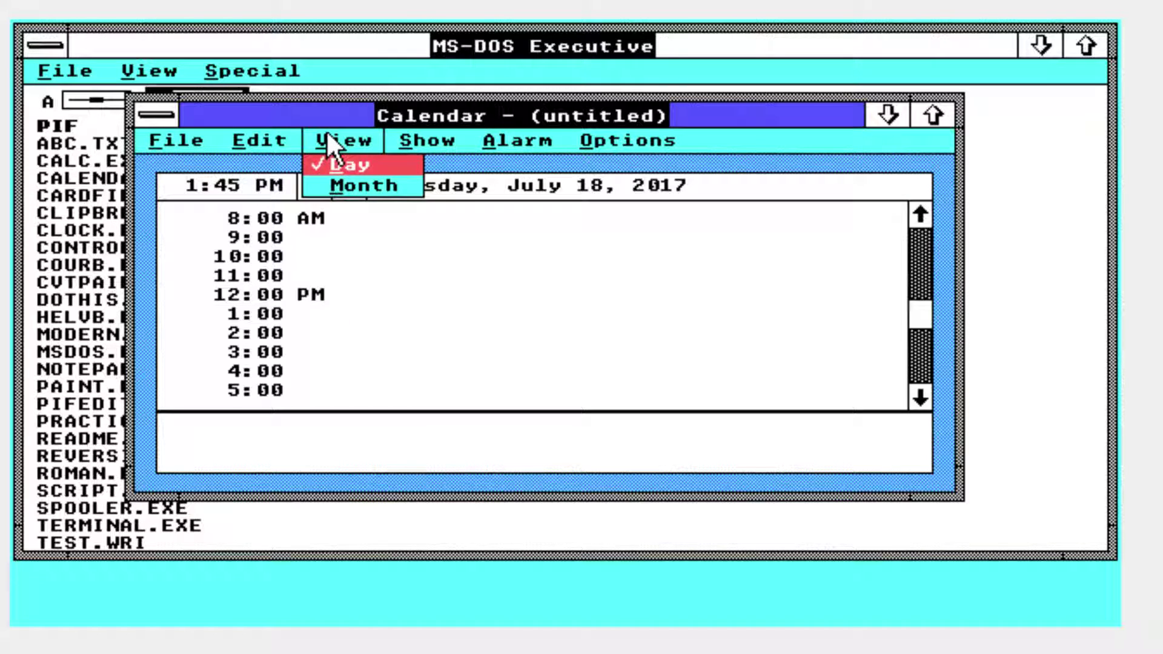
click(335, 180)
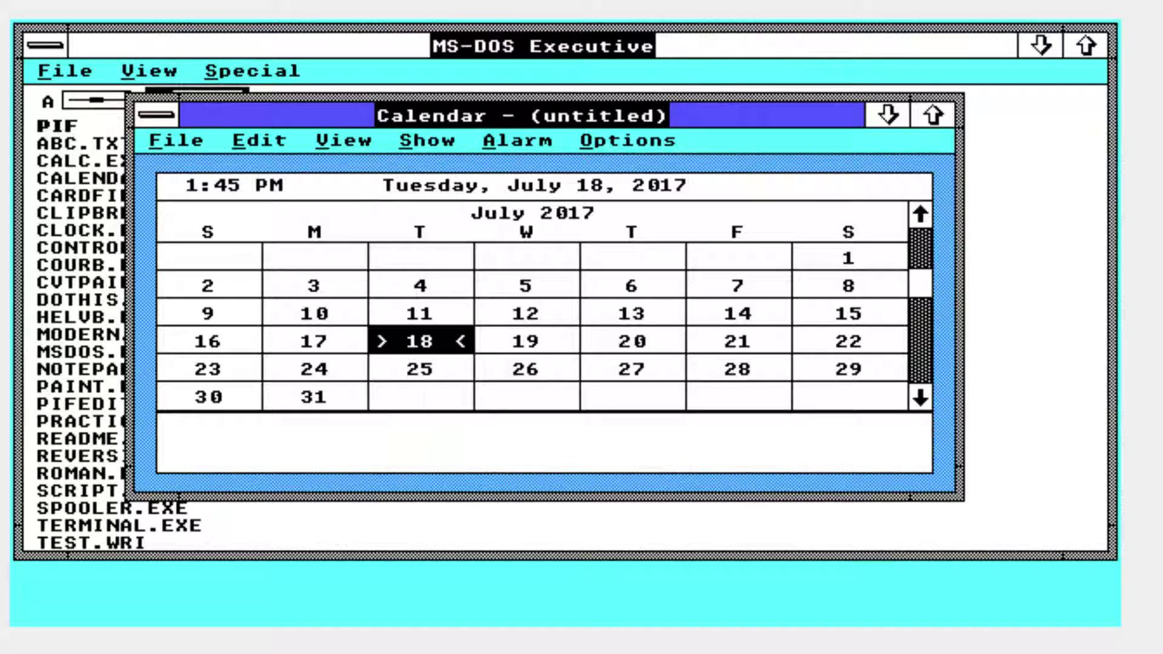
- Look over the Calendar's editing and option commands and close the Calendar
click(238, 144)
click(595, 140)
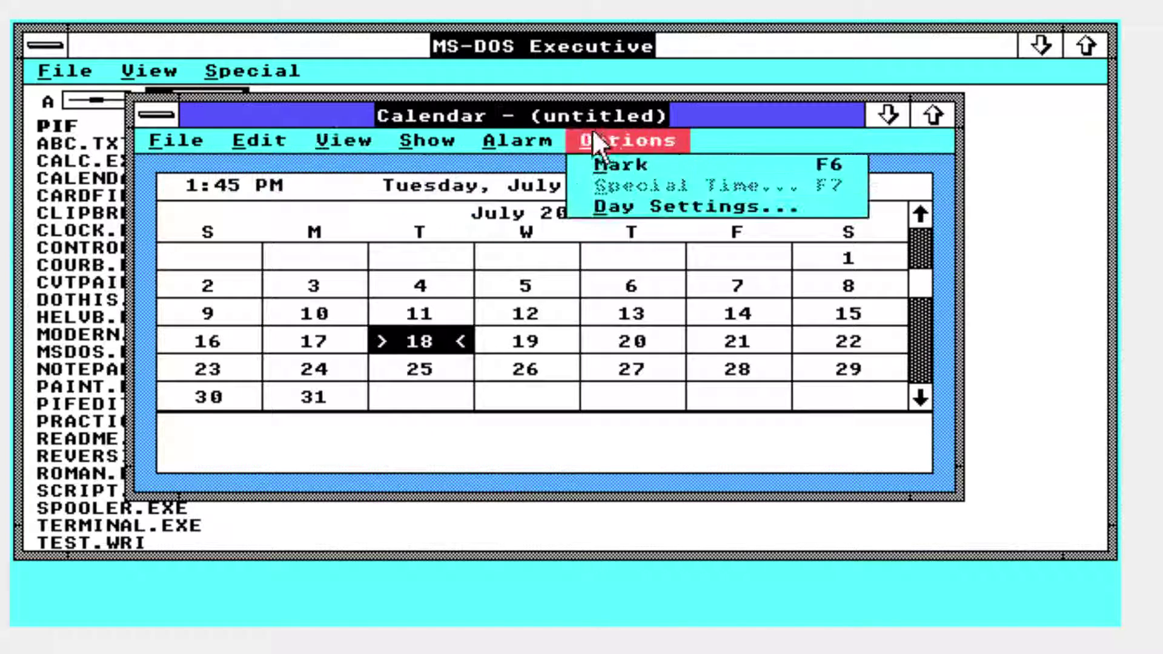
click(152, 115)
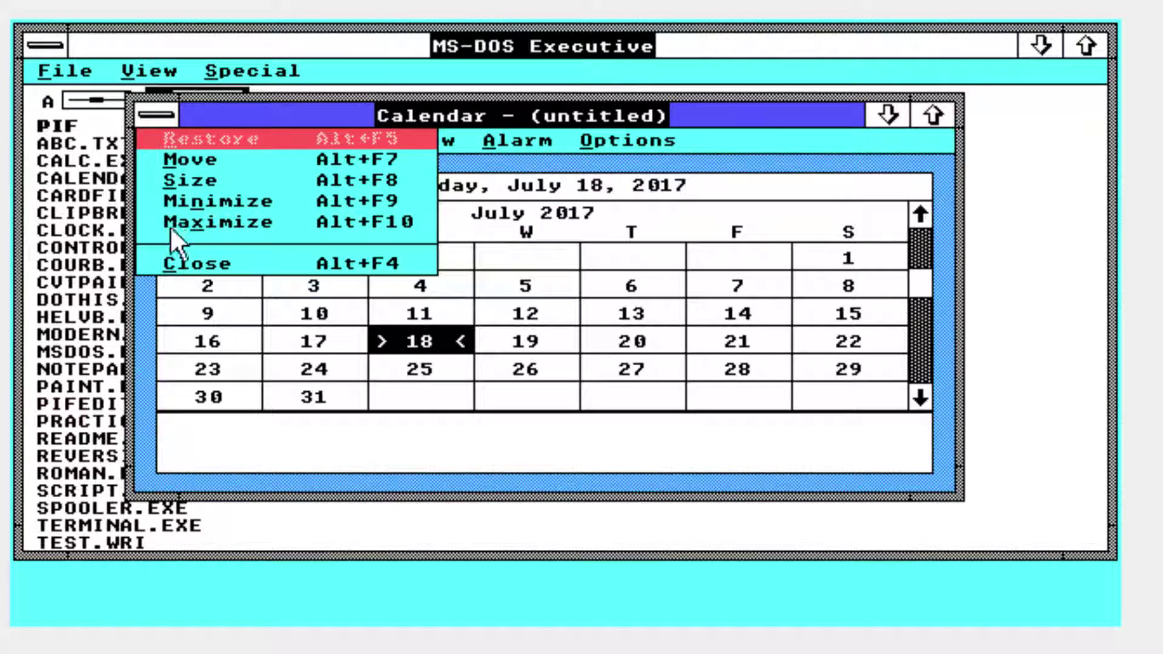
click(176, 263)
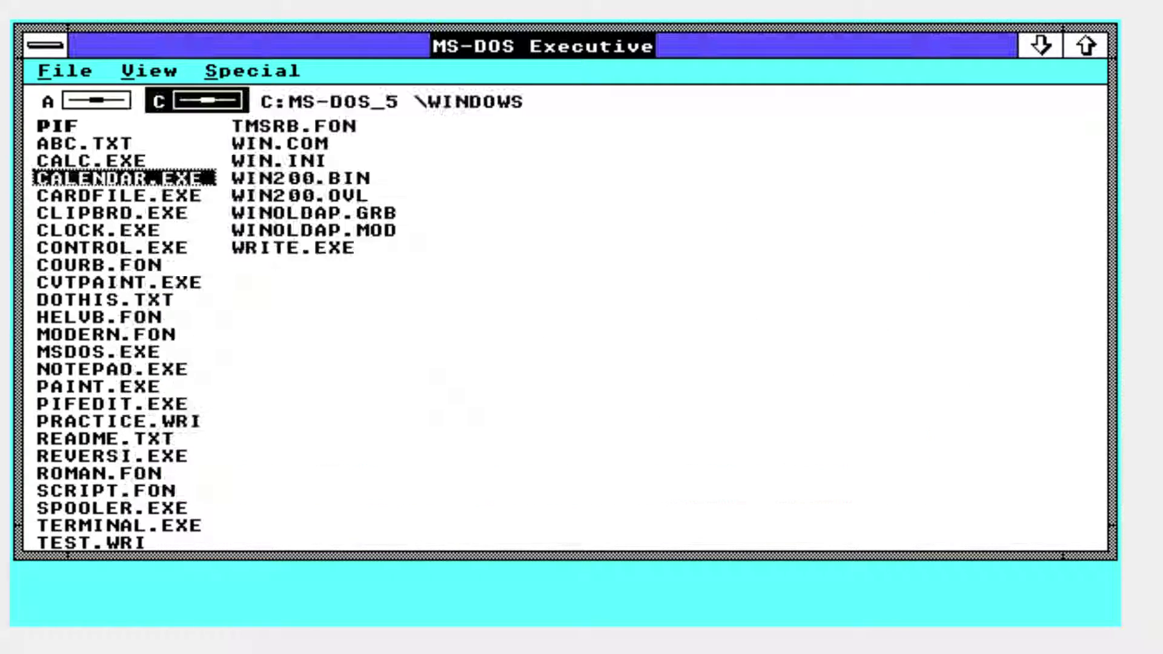
- Launch CONTROL.EXE, look over the Control Panel's setup and installation commands, and display its version information
double_click(129, 248)
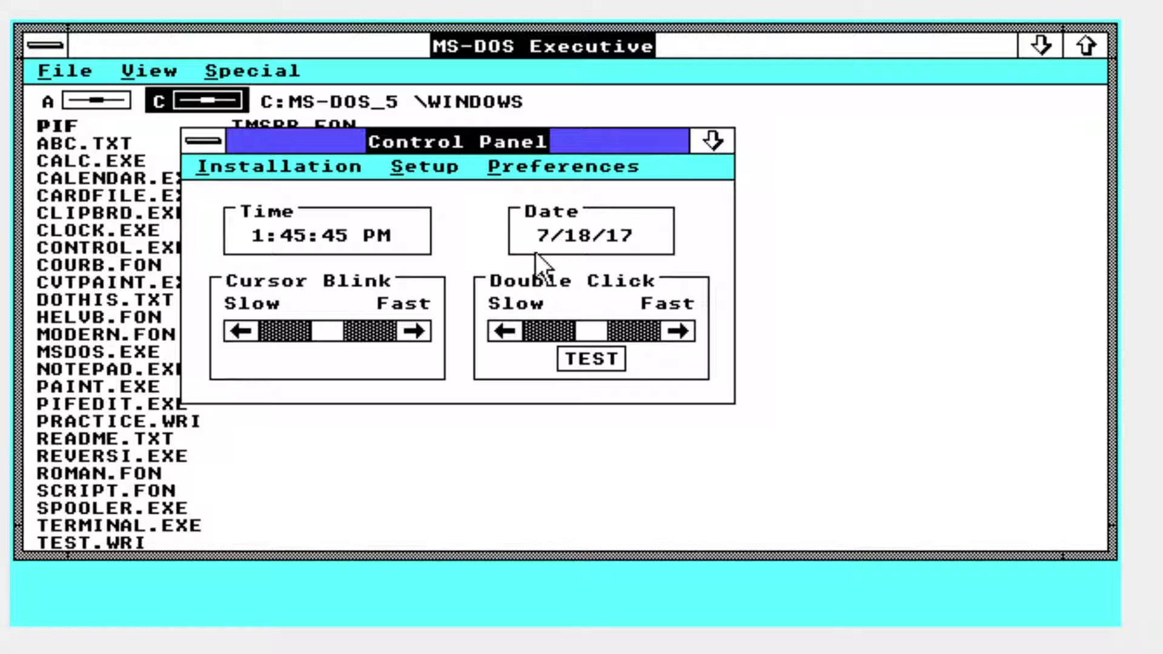
click(557, 169)
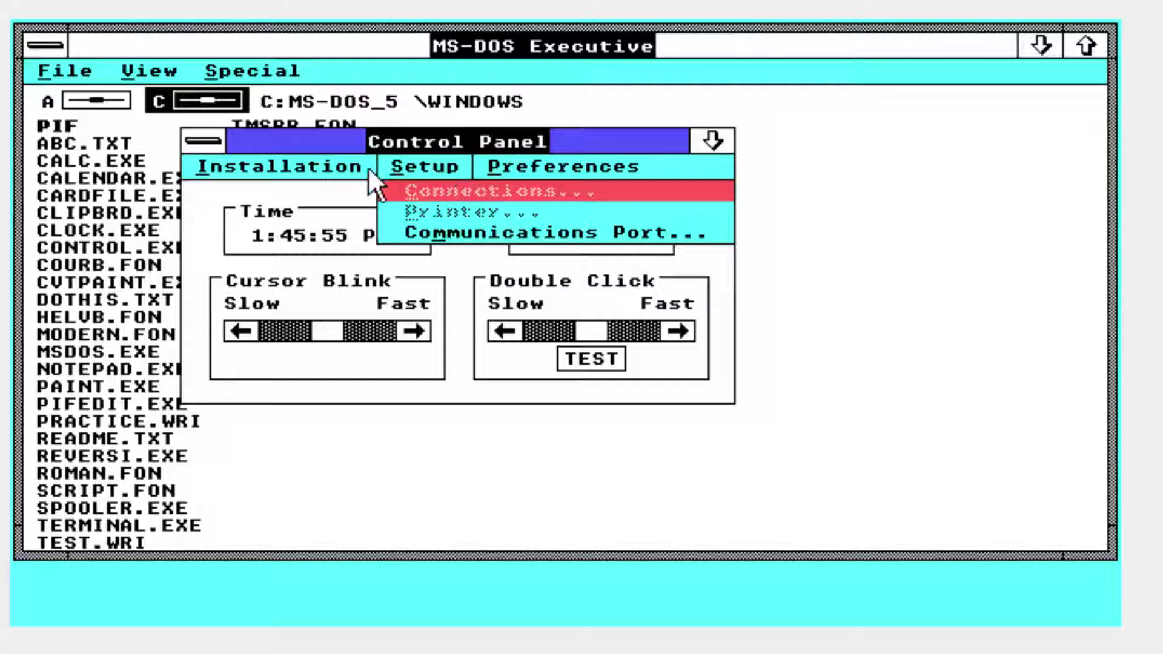
mouse_move(264, 159)
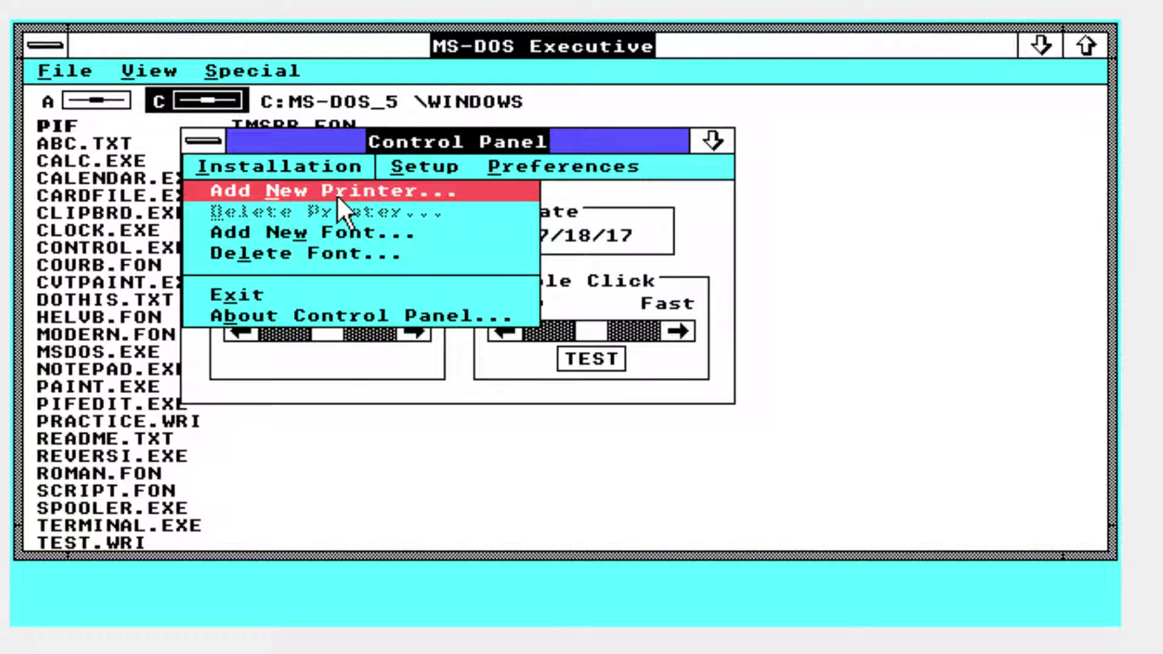
click(291, 316)
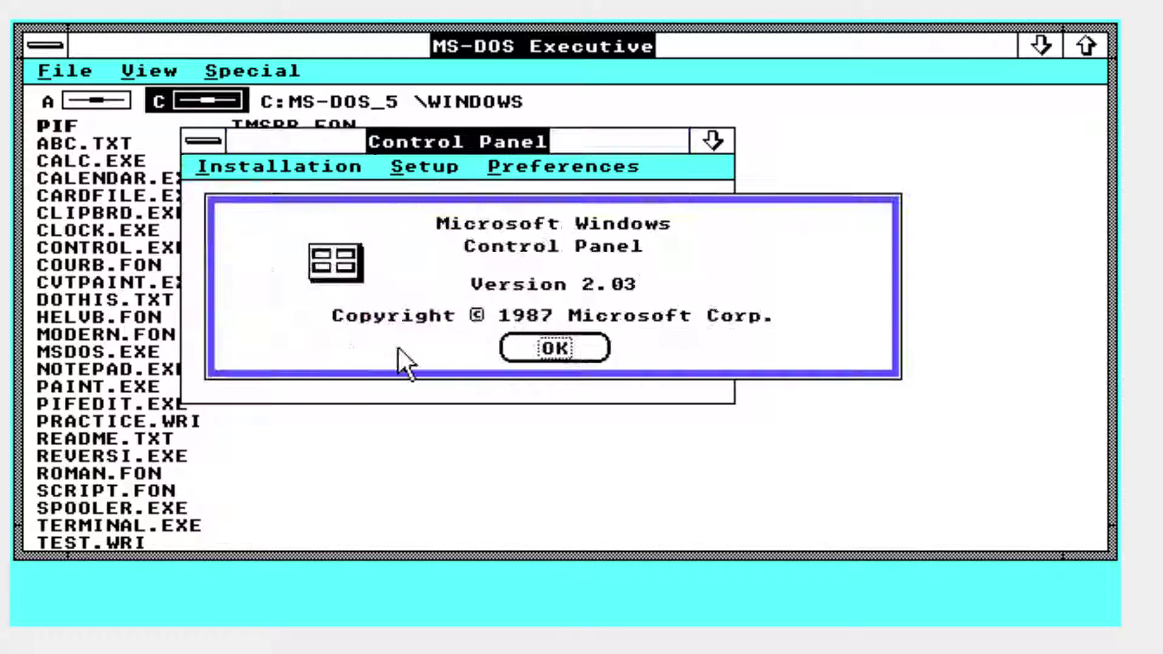
- Dismiss the Control Panel's version information and close the Control Panel
click(545, 355)
click(200, 141)
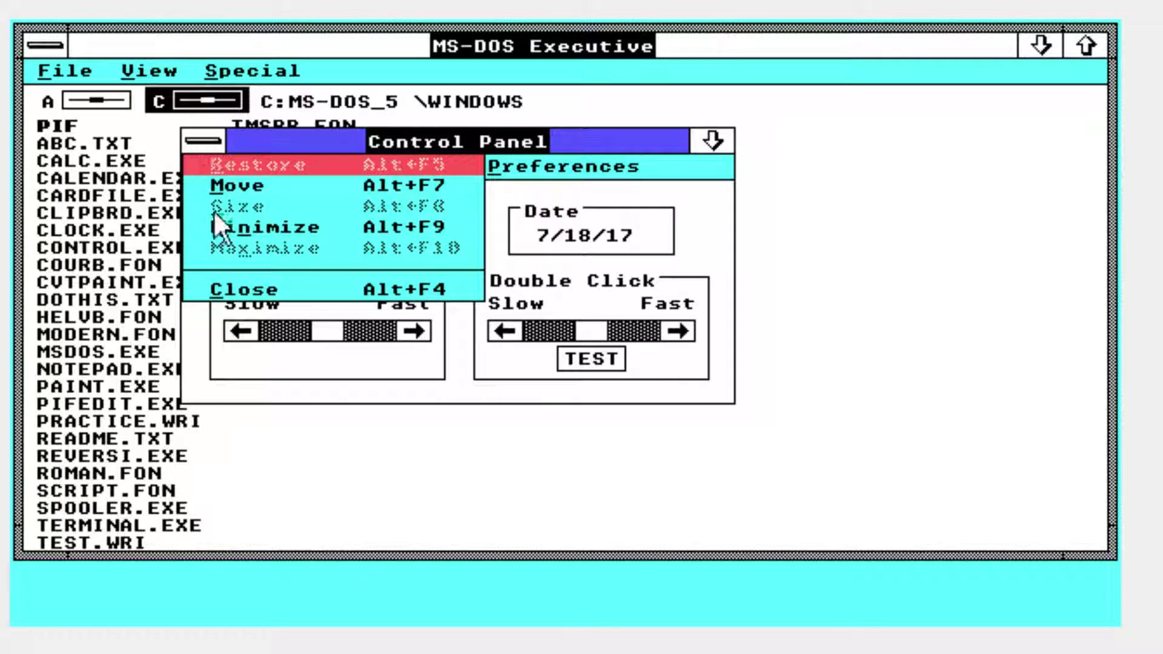
click(223, 303)
click(223, 164)
click(219, 150)
click(224, 290)
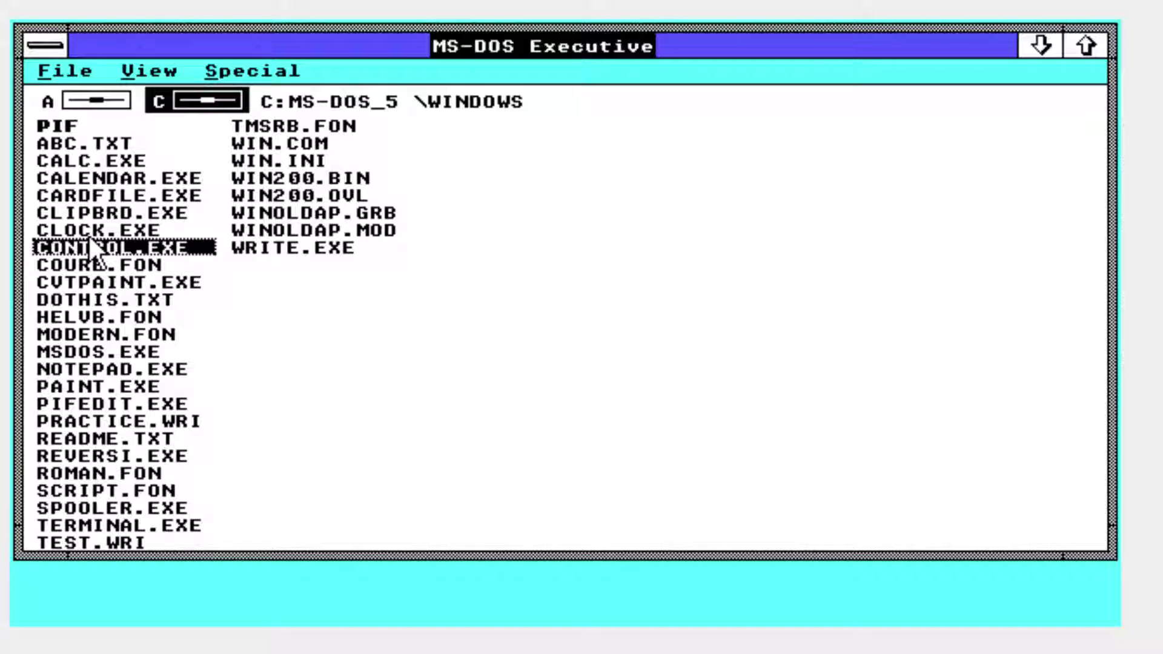
- Launch CLOCK.EXE from the MS-DOS Executive, view the analog clock, and close it
double_click(121, 230)
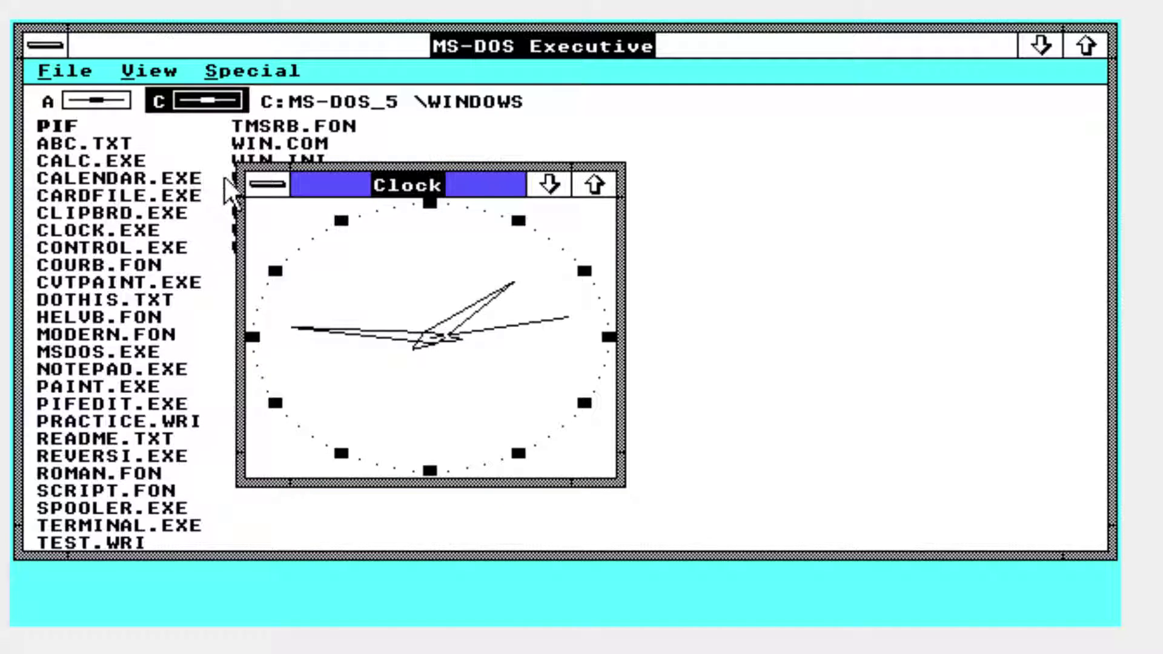
click(252, 185)
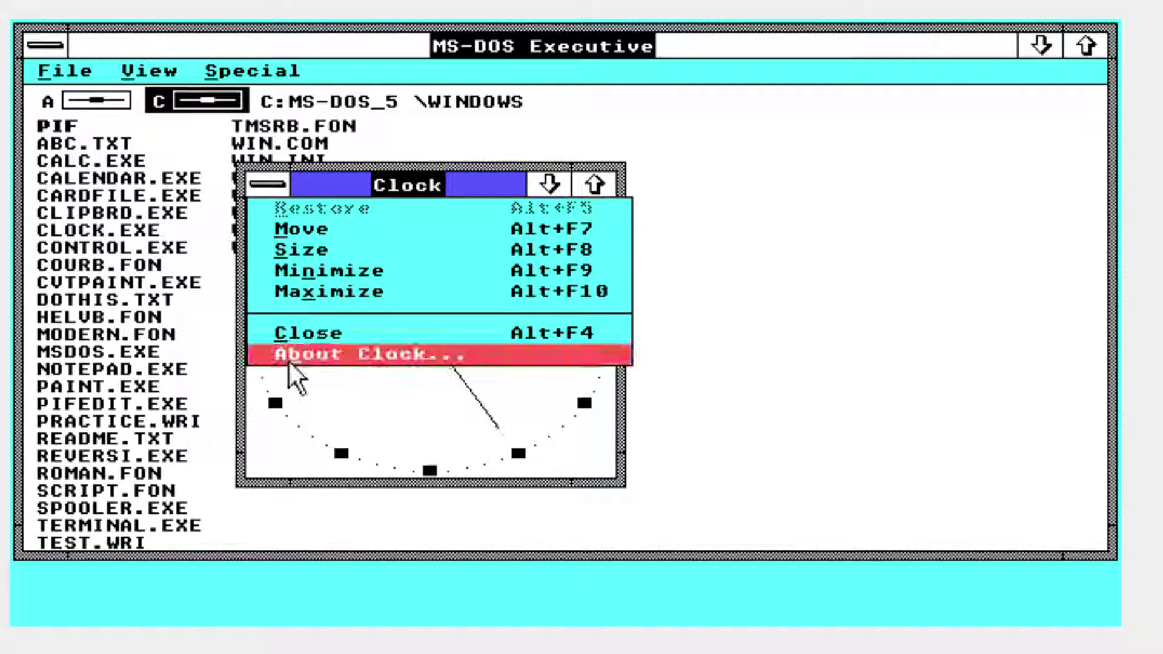
click(310, 333)
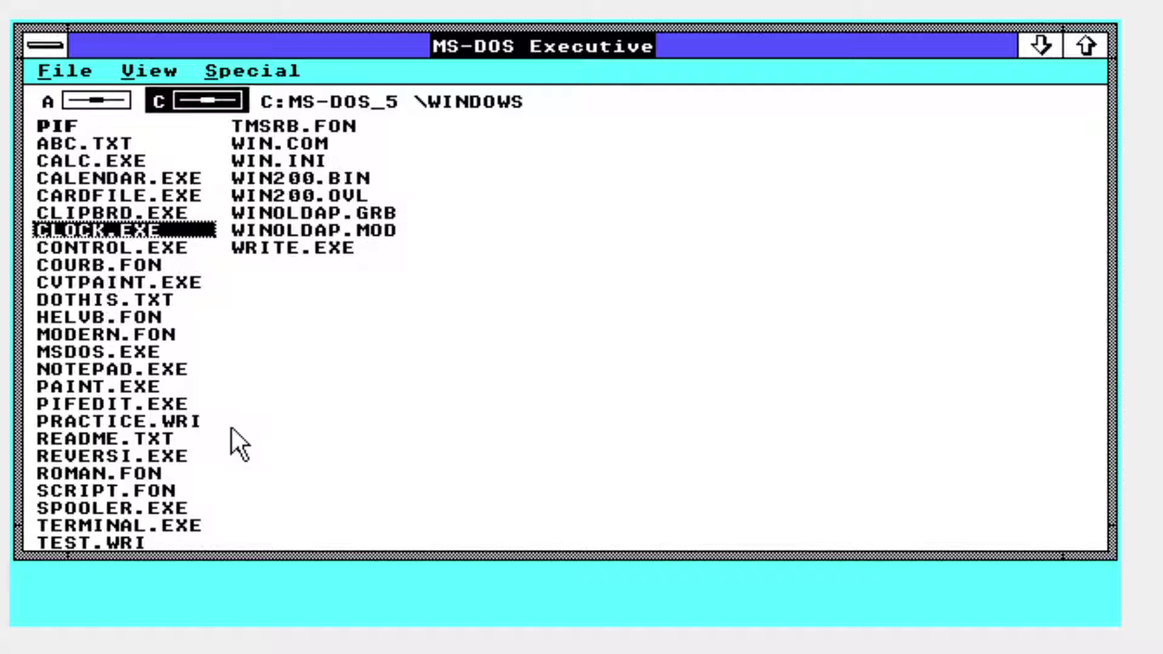
- Launch MSDOS.EXE and move the second MS-DOS Executive window up and to the left over the first one
double_click(119, 354)
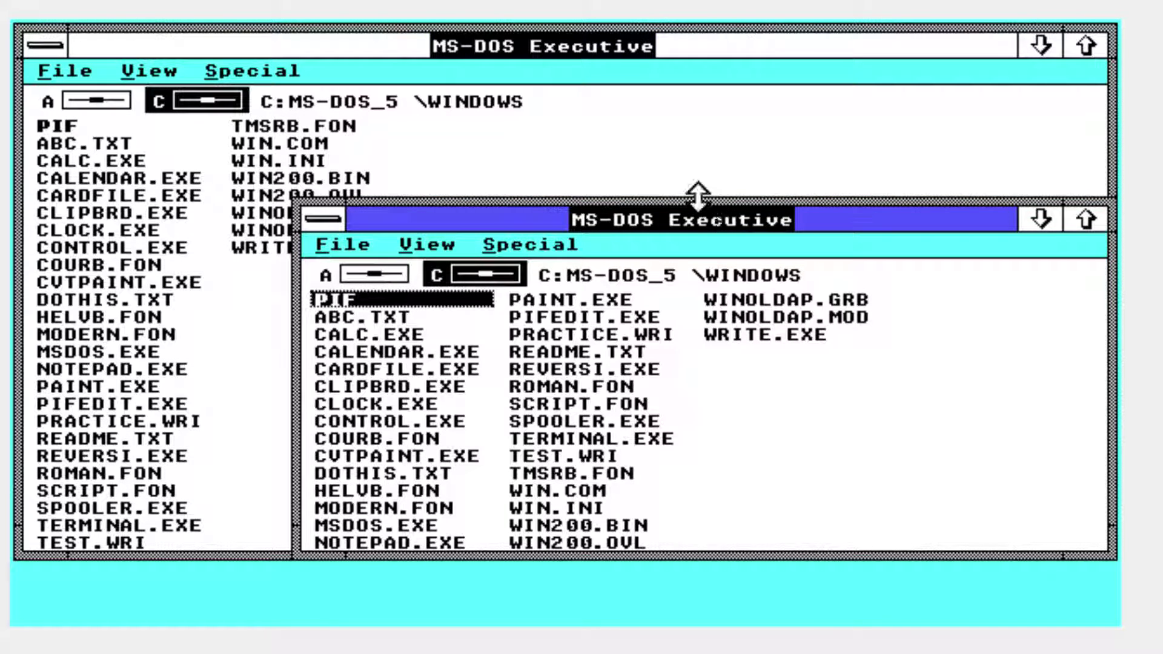
drag(697, 221, 520, 141)
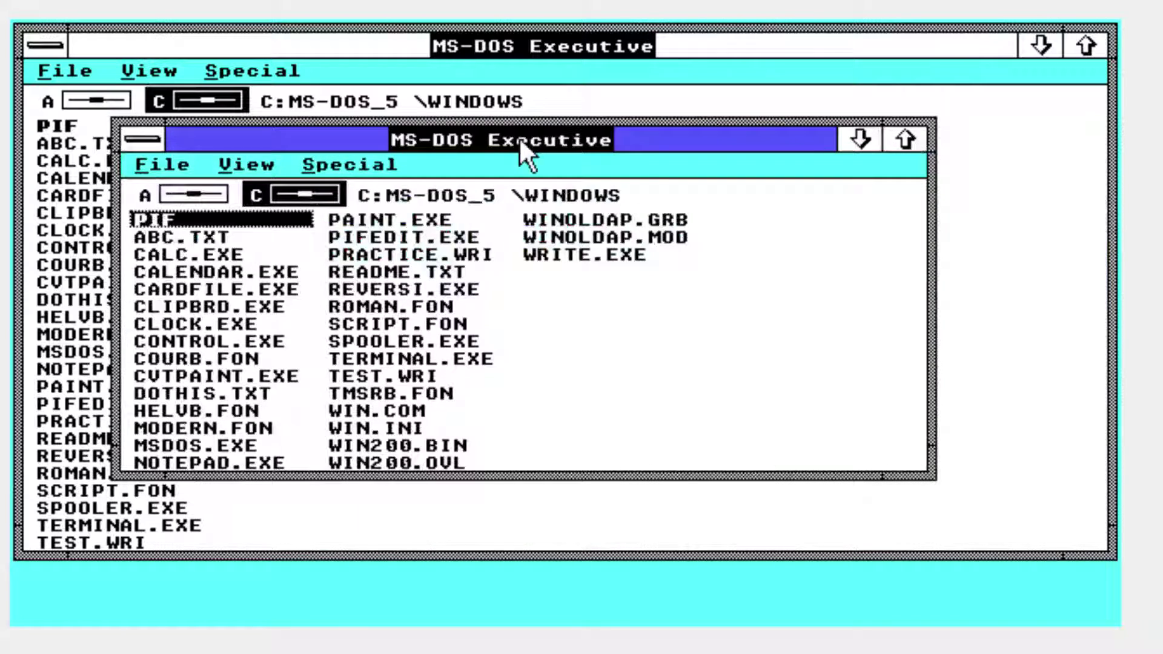
- Close the second MS-DOS Executive window
click(157, 141)
click(216, 271)
click(137, 141)
click(166, 273)
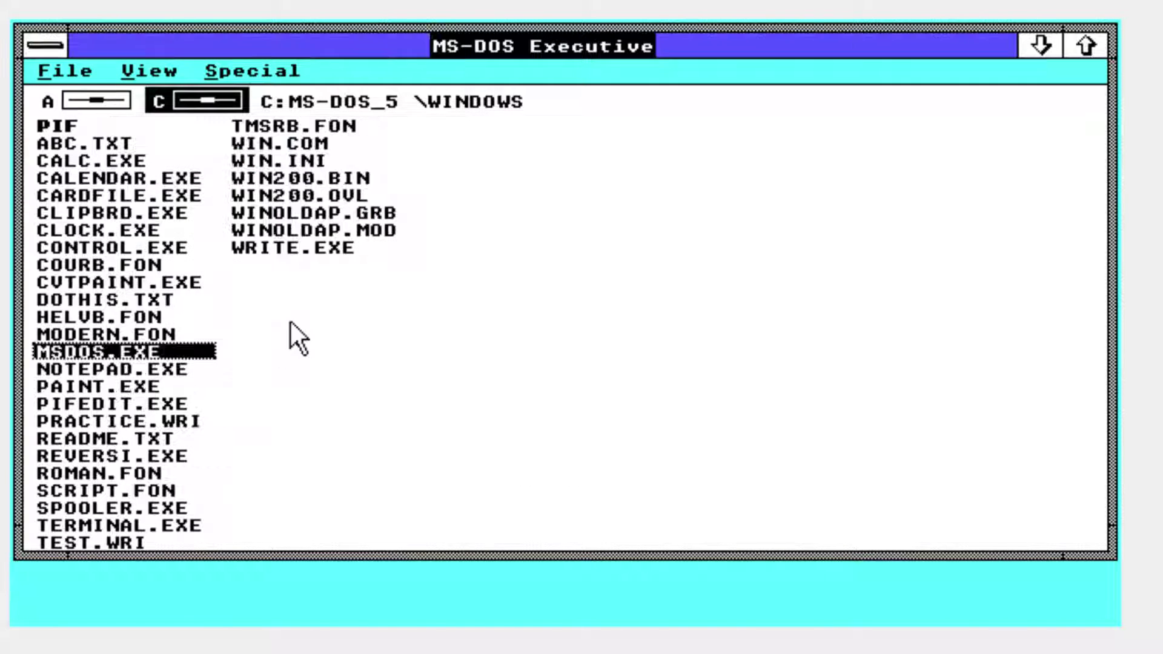
- Launch NOTEPAD.EXE and insert the current time and date into the untitled document
click(113, 383)
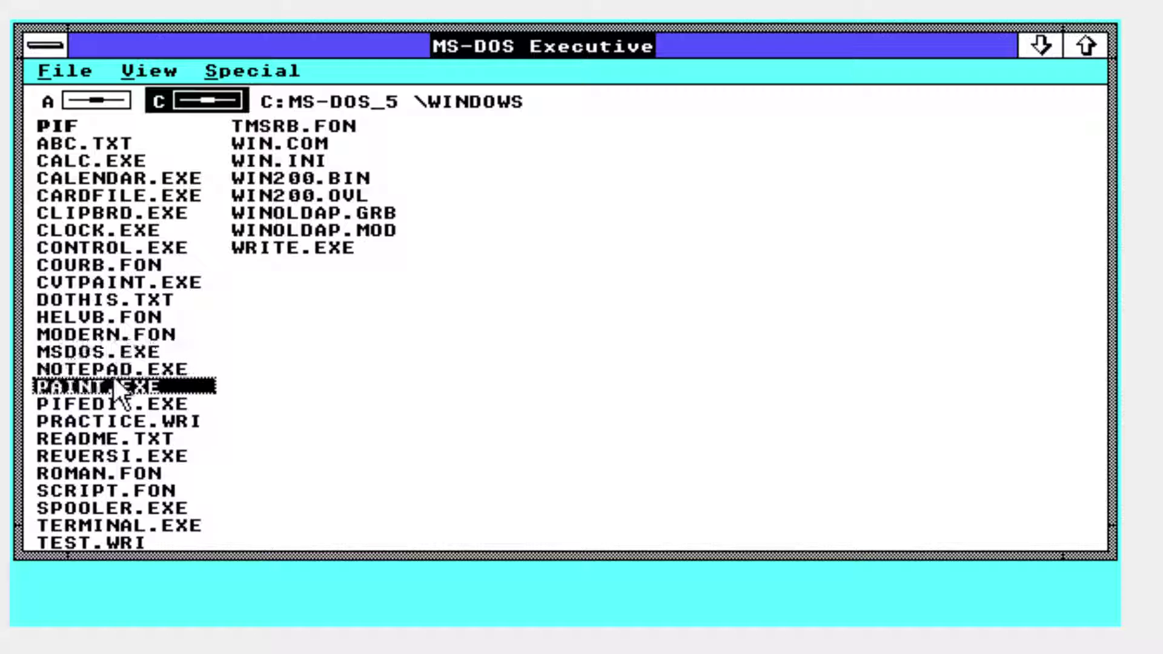
double_click(113, 372)
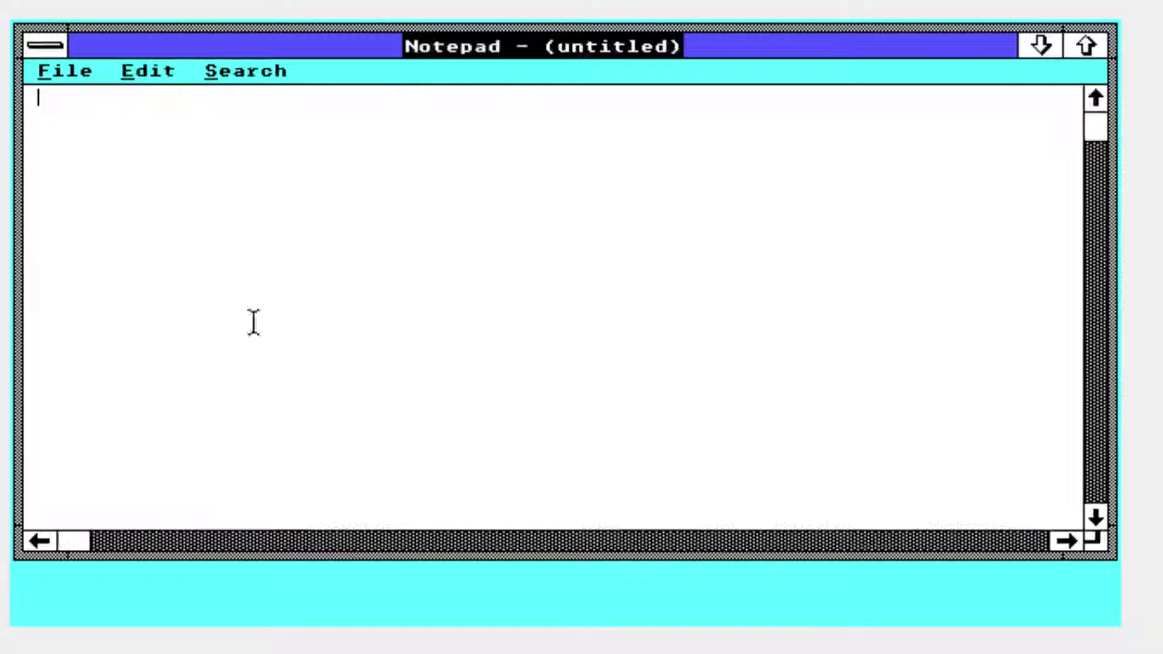
click(97, 73)
mouse_move(168, 72)
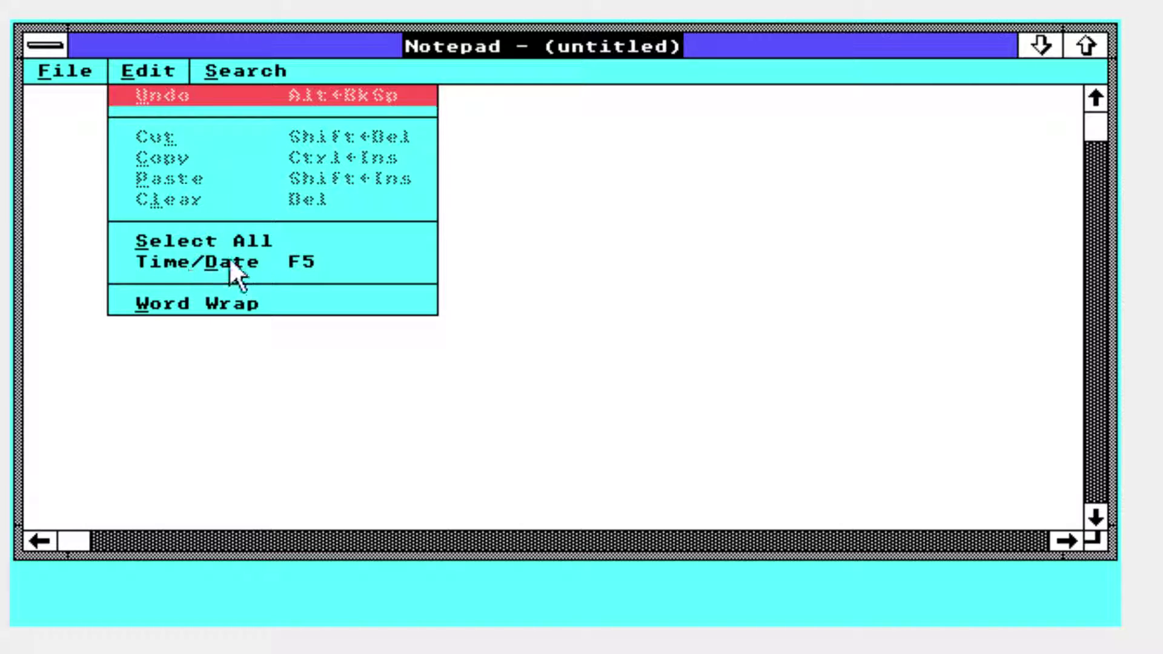
click(221, 262)
- Select all the Notepad text, clear the selection, and delete the last character of the date
click(170, 65)
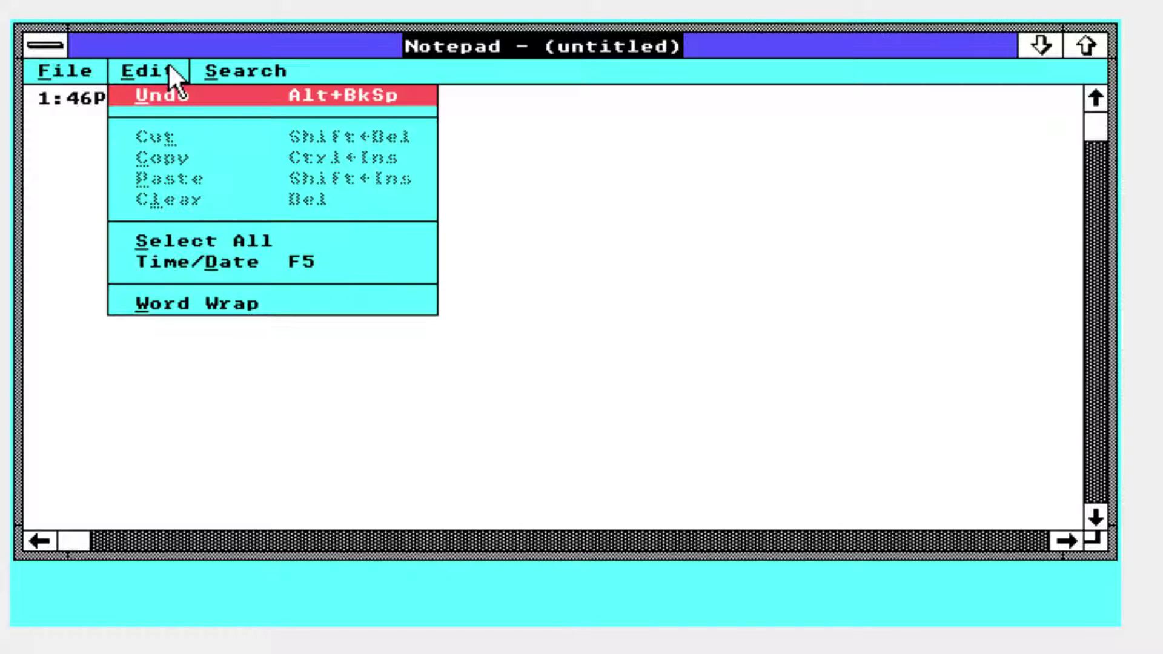
click(151, 241)
click(253, 151)
key(BackSpace)
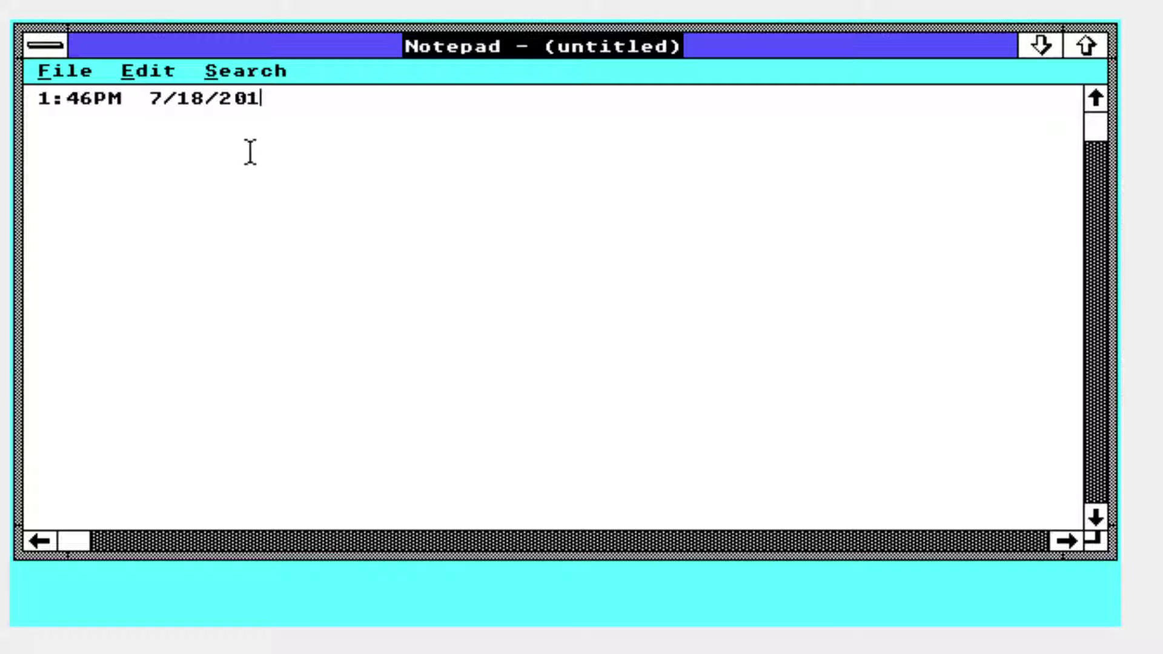
- Close Notepad without saving the changes to the untitled document
click(45, 48)
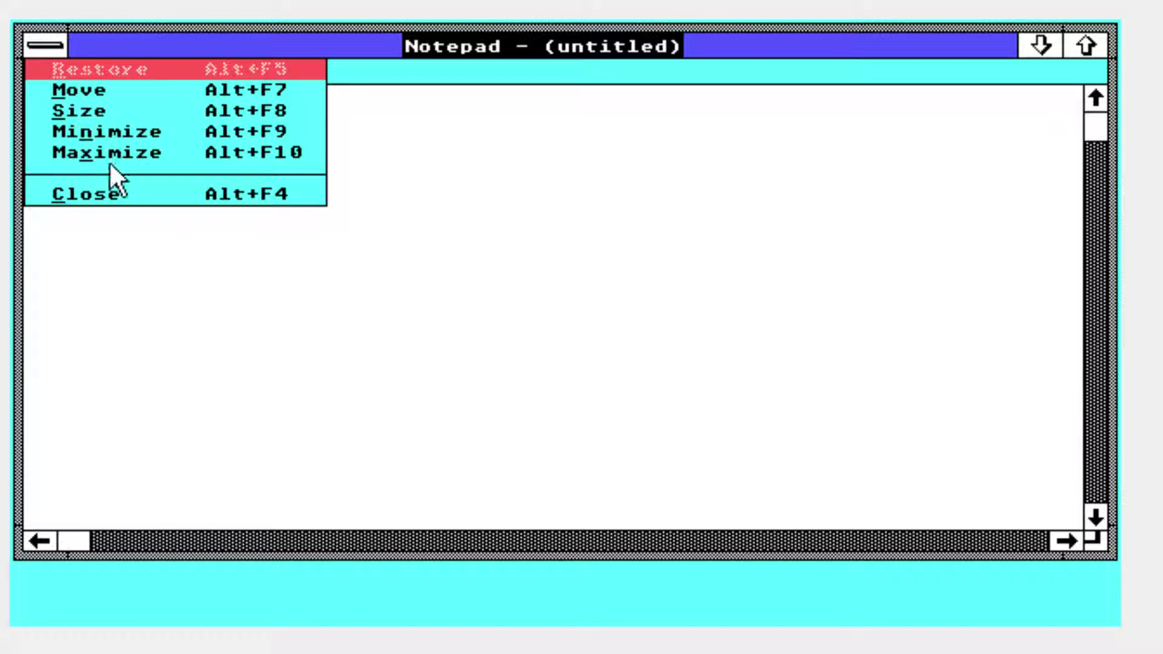
click(156, 171)
click(36, 43)
click(73, 182)
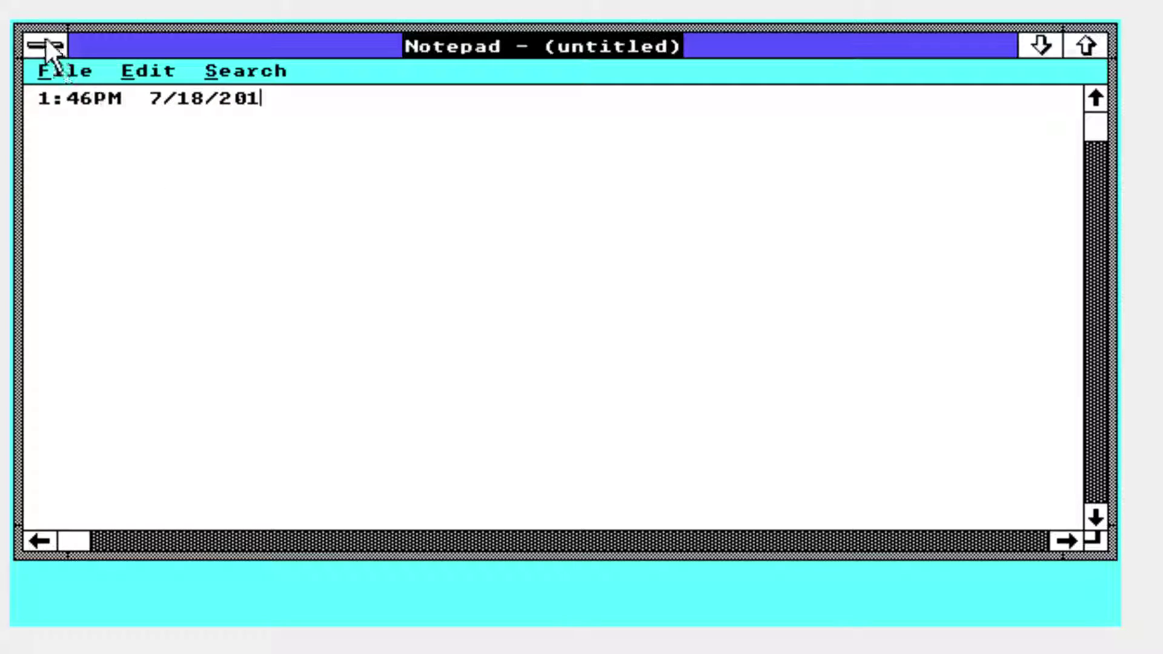
click(47, 48)
click(97, 184)
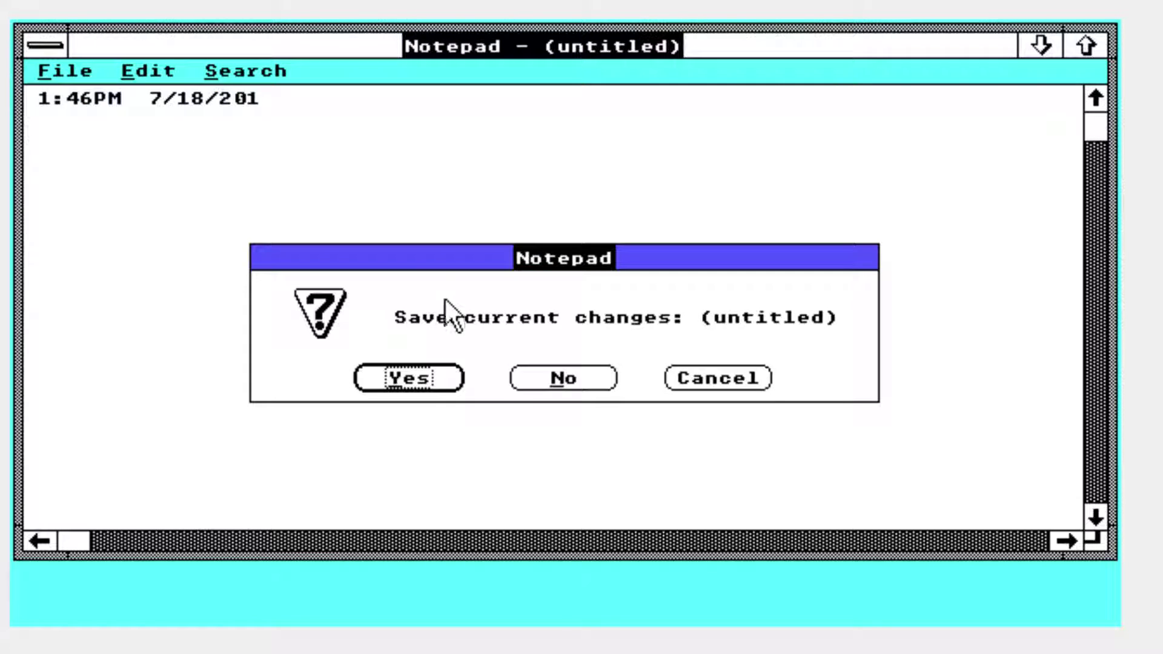
click(572, 374)
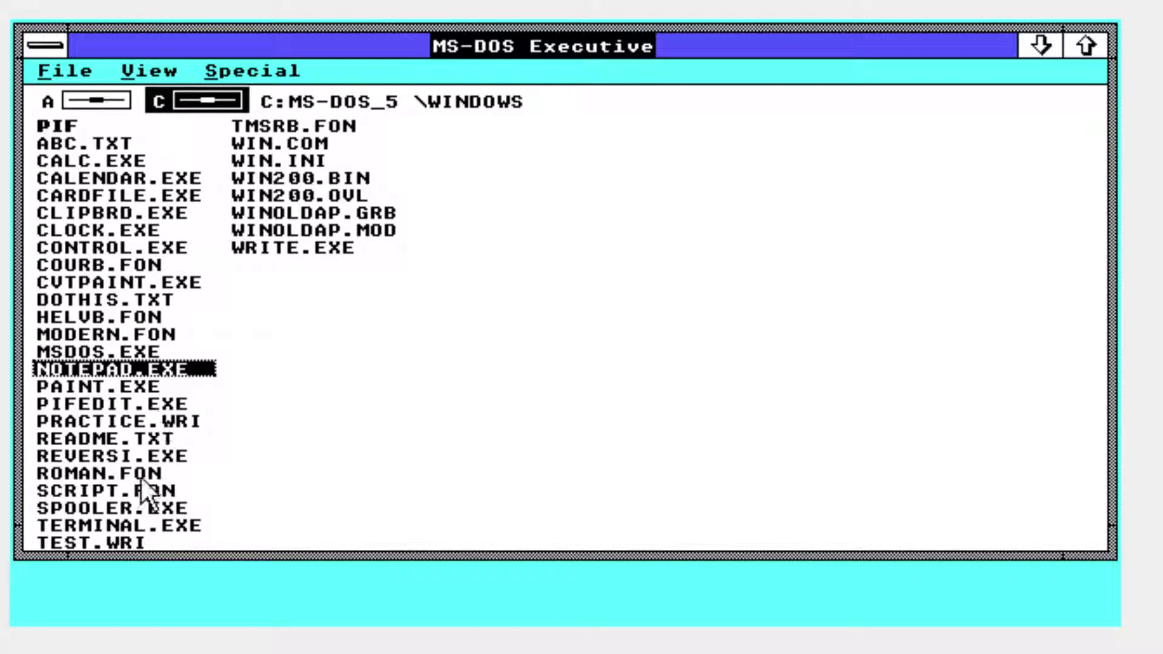
- Play one opening move in REVERSI.EXE, placing a piece directly above the upper blue piece, and close the game
double_click(135, 454)
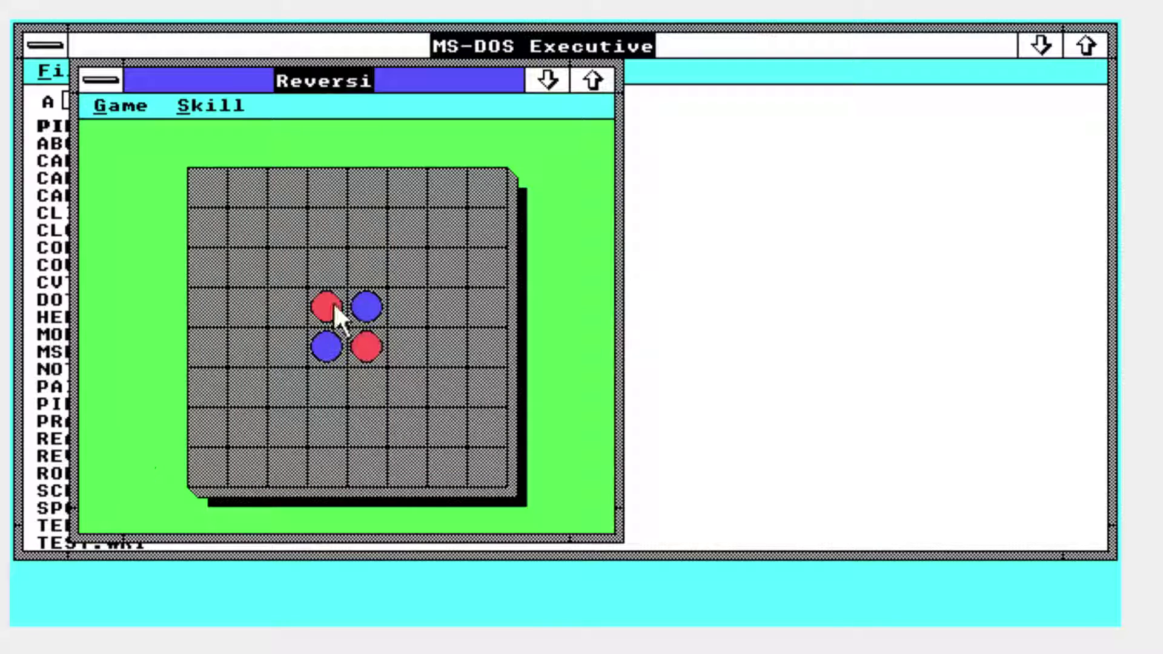
click(349, 281)
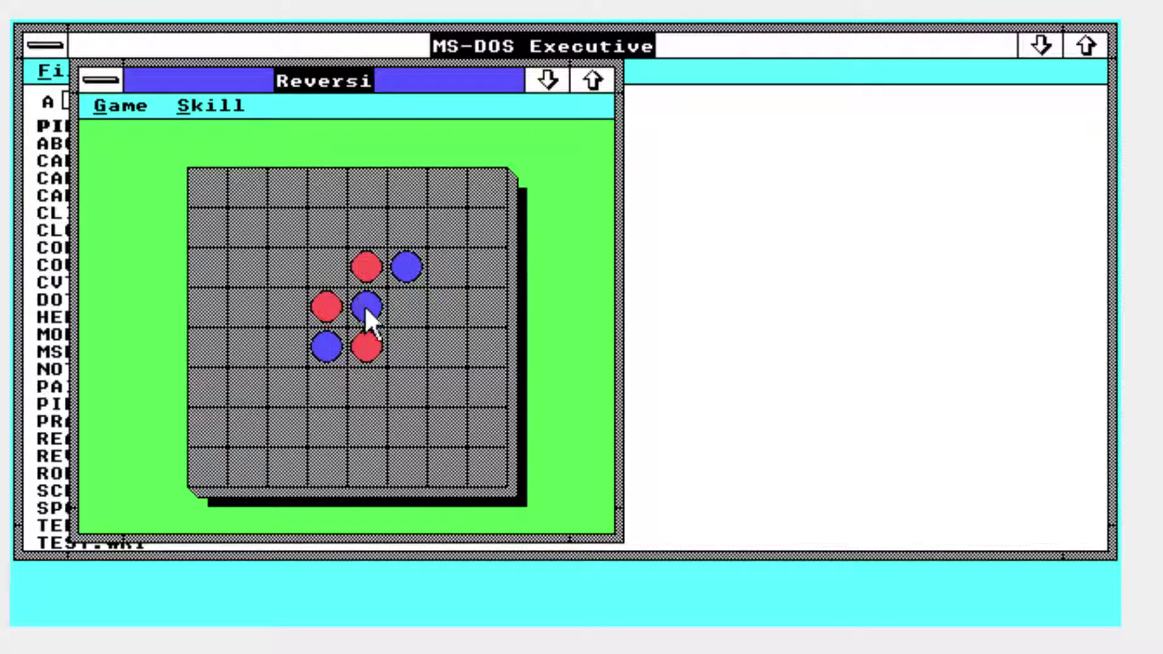
click(91, 79)
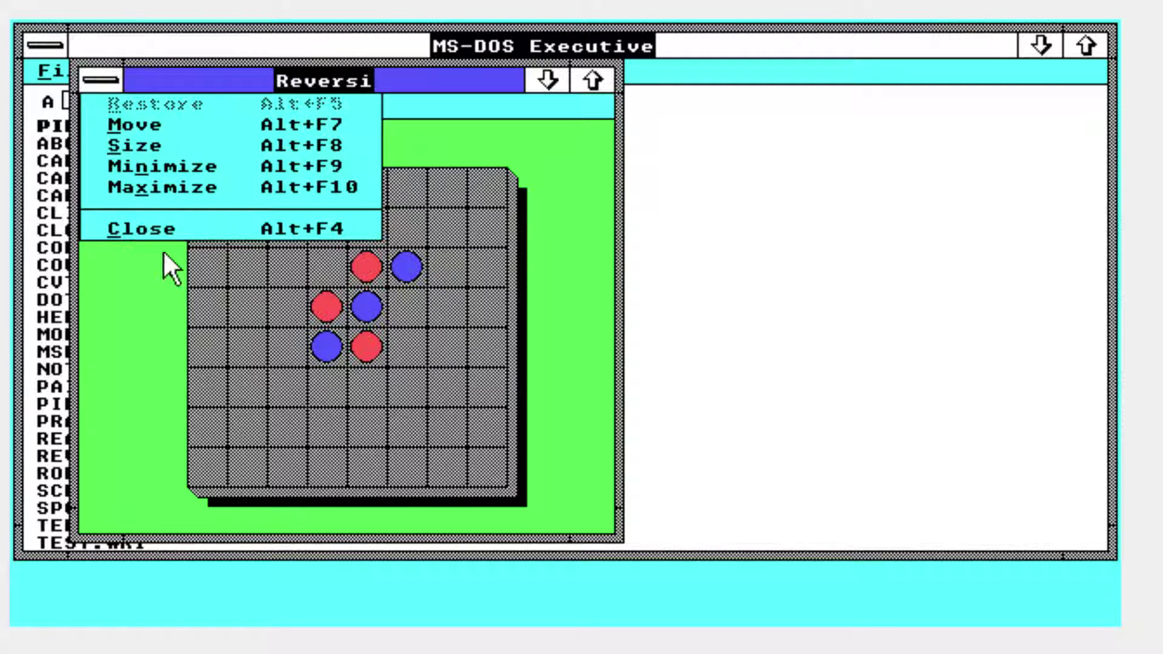
click(167, 231)
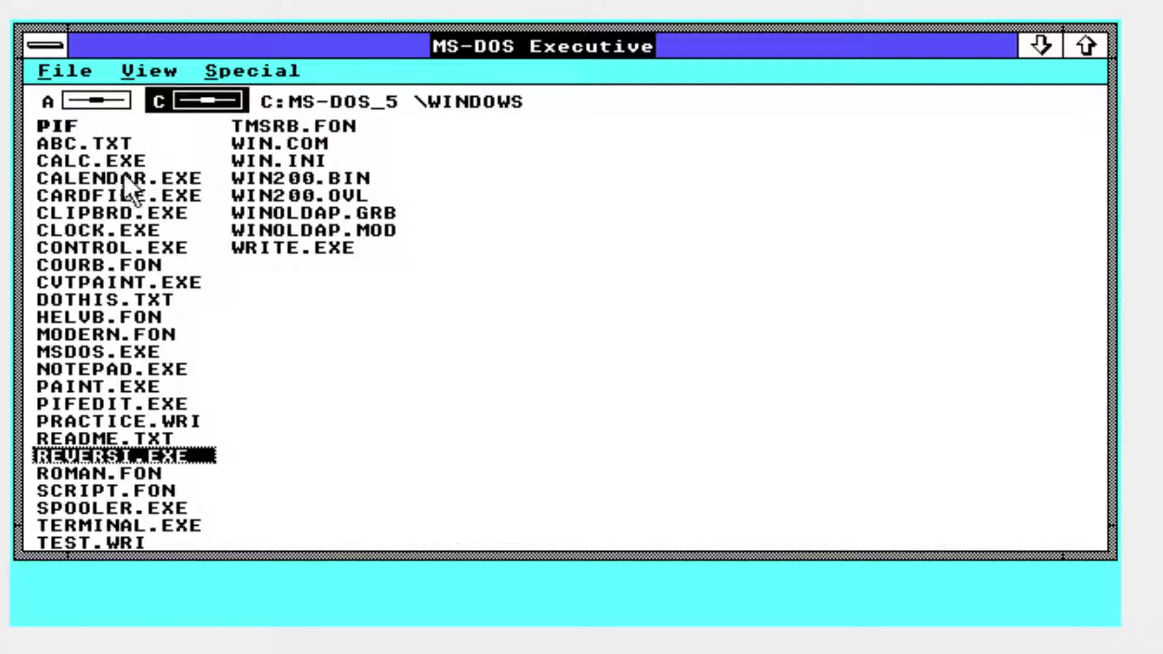
- Launch CLIPBRD.EXE to view the clipboard contents, and close the Clipboard window
click(107, 192)
double_click(110, 214)
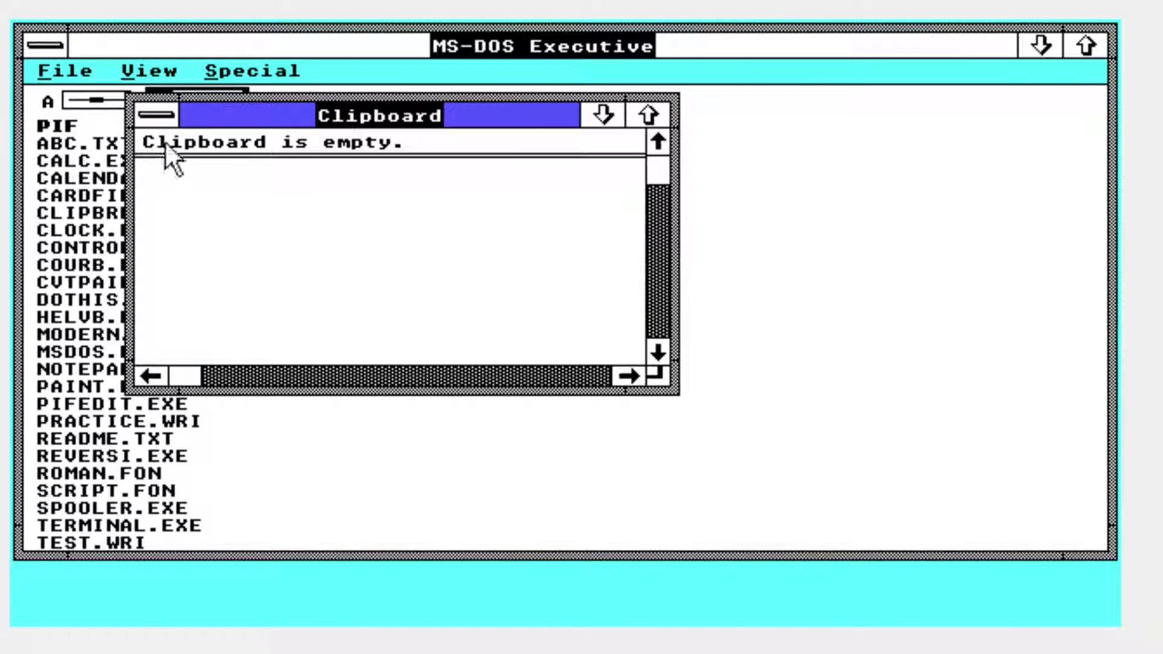
click(156, 115)
click(324, 139)
click(157, 114)
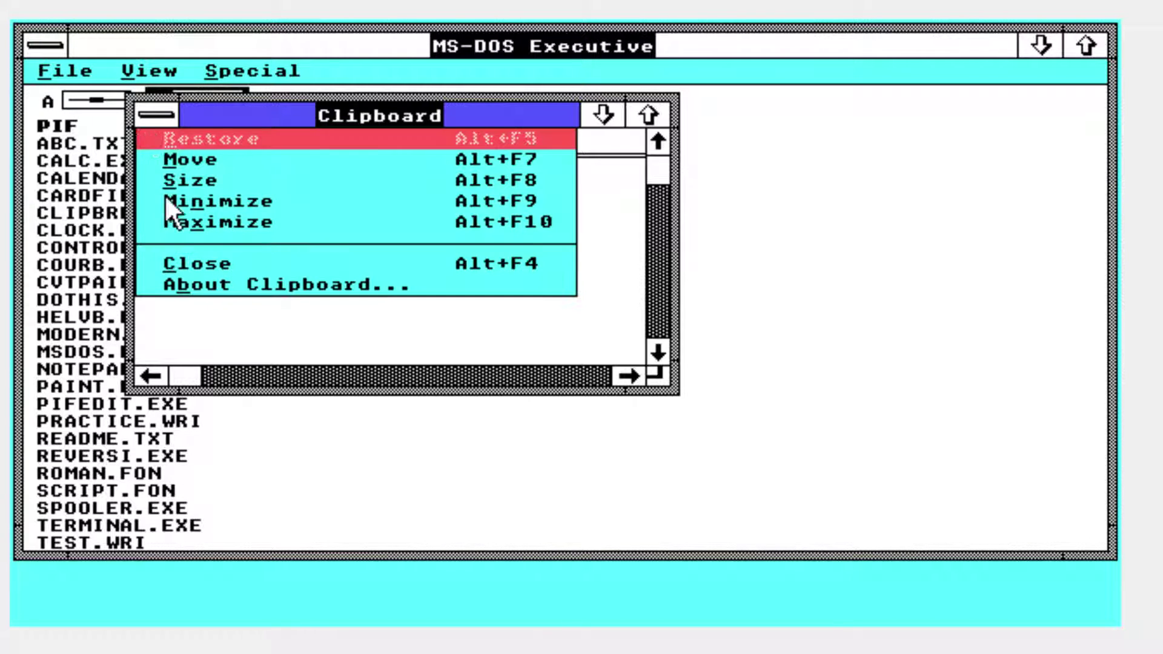
click(182, 263)
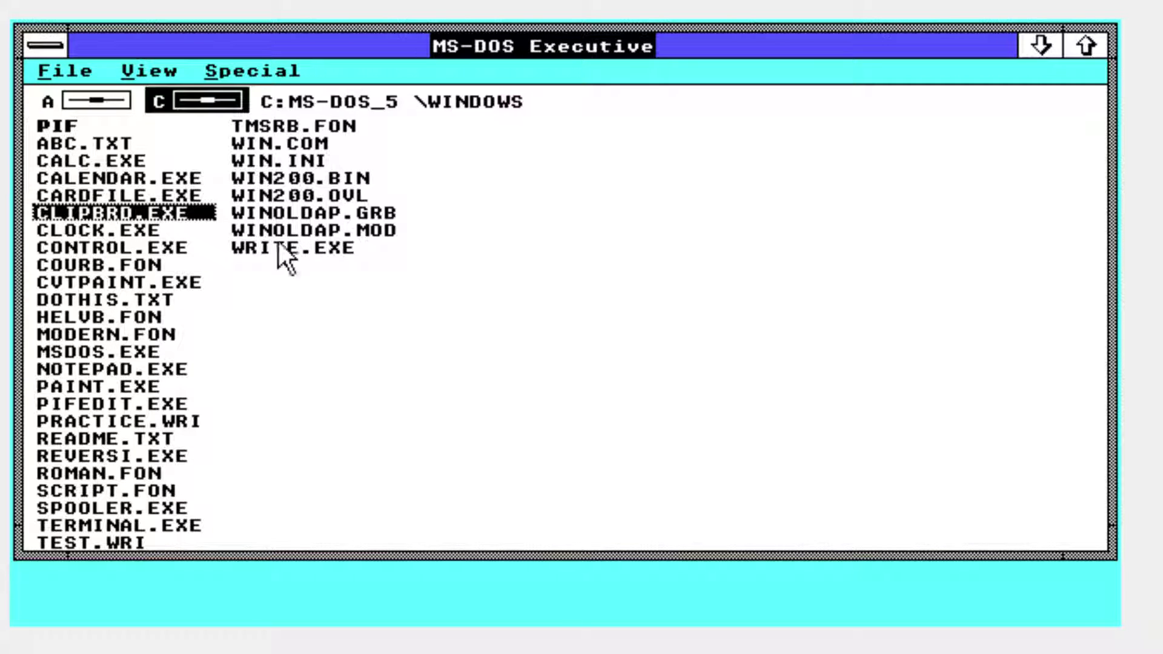
- Launch WRITE.EXE and look over its editing and search commands
double_click(259, 247)
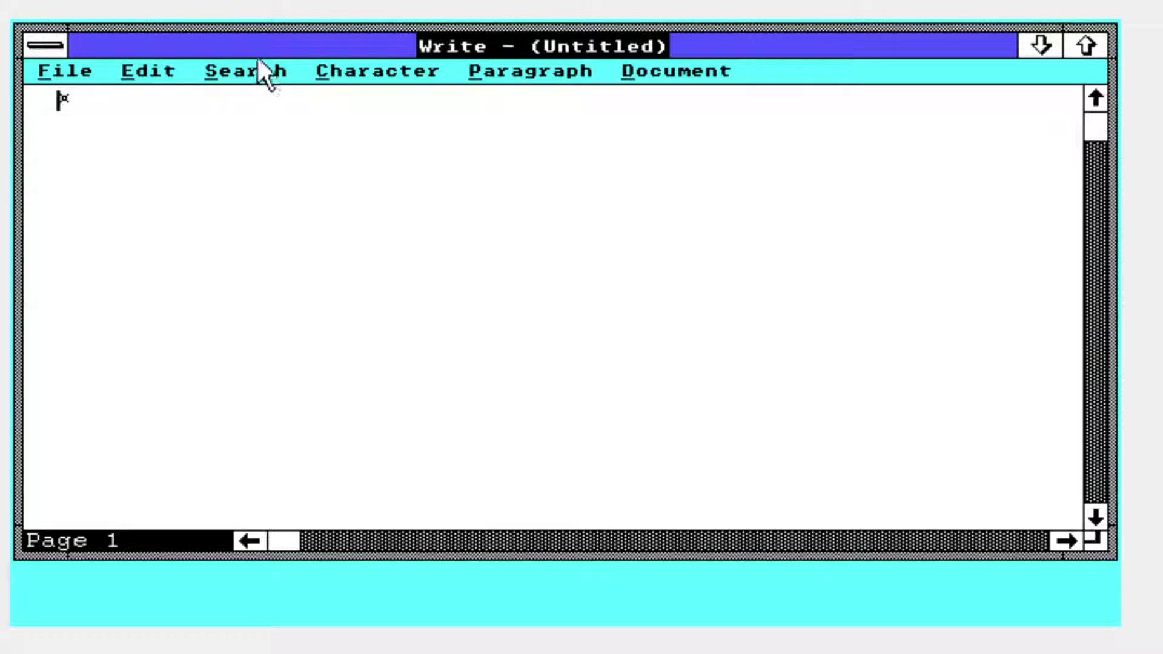
click(164, 68)
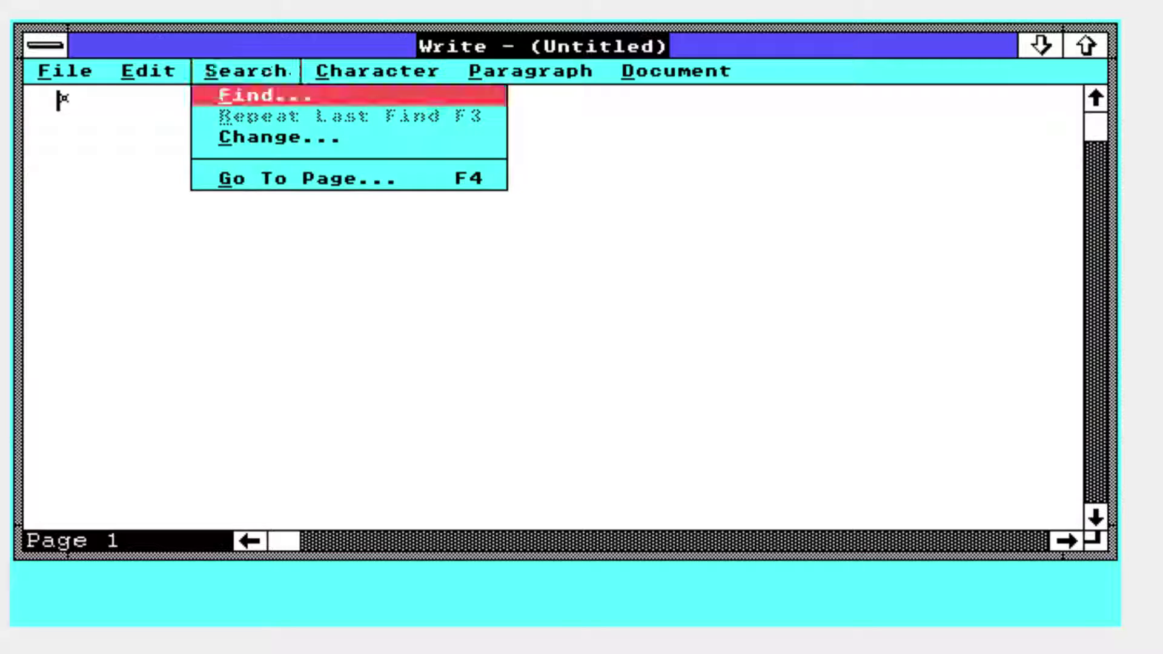
click(118, 112)
- Enter the words BOLD, ITALIC and UNDERLINE on three separate lines of the Write document
text(BOLD)
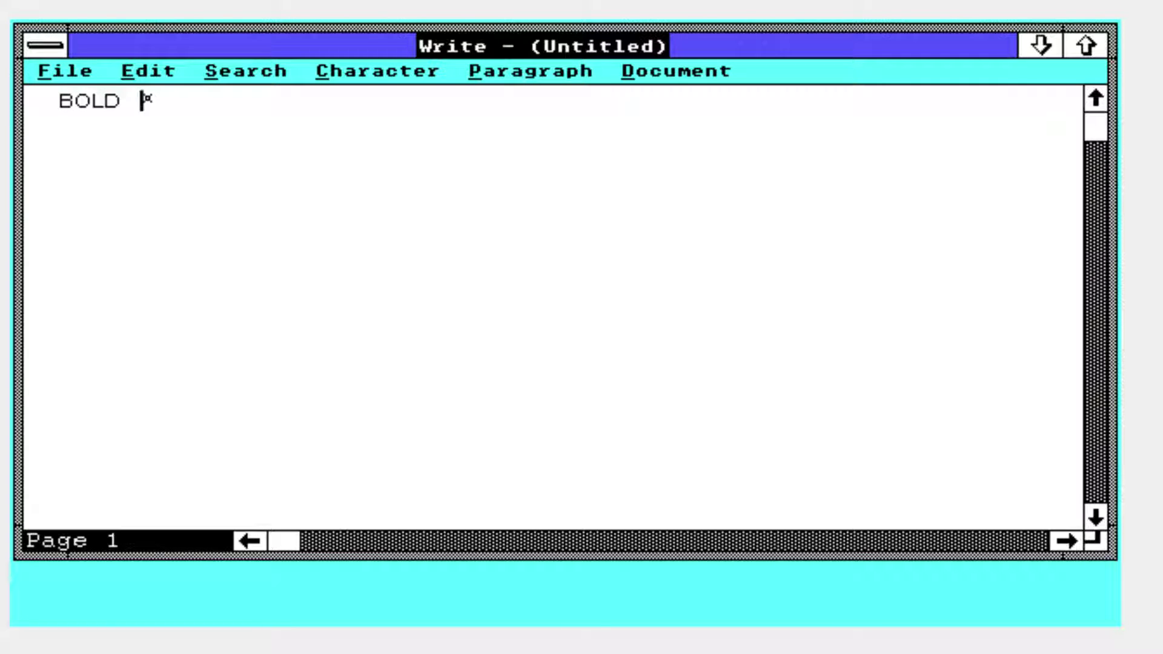
key(BackSpace)
key(Return)
text(ITALIC)
key(Return)
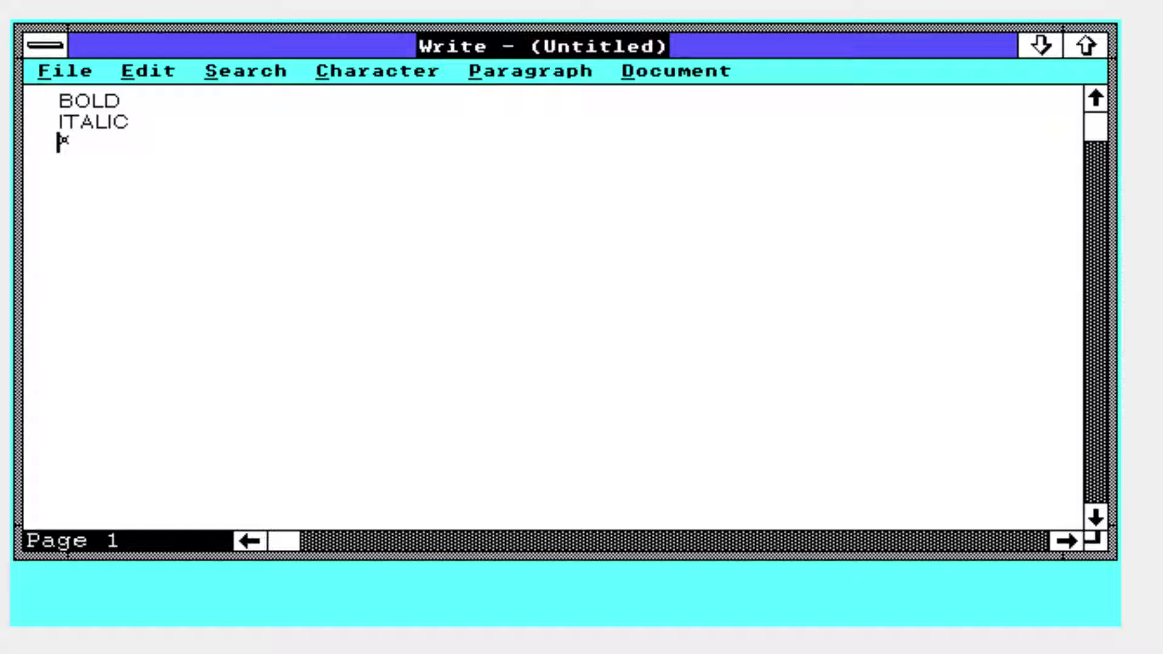
text(UNDERKL)
key(BackSpace)
key(BackSpace)
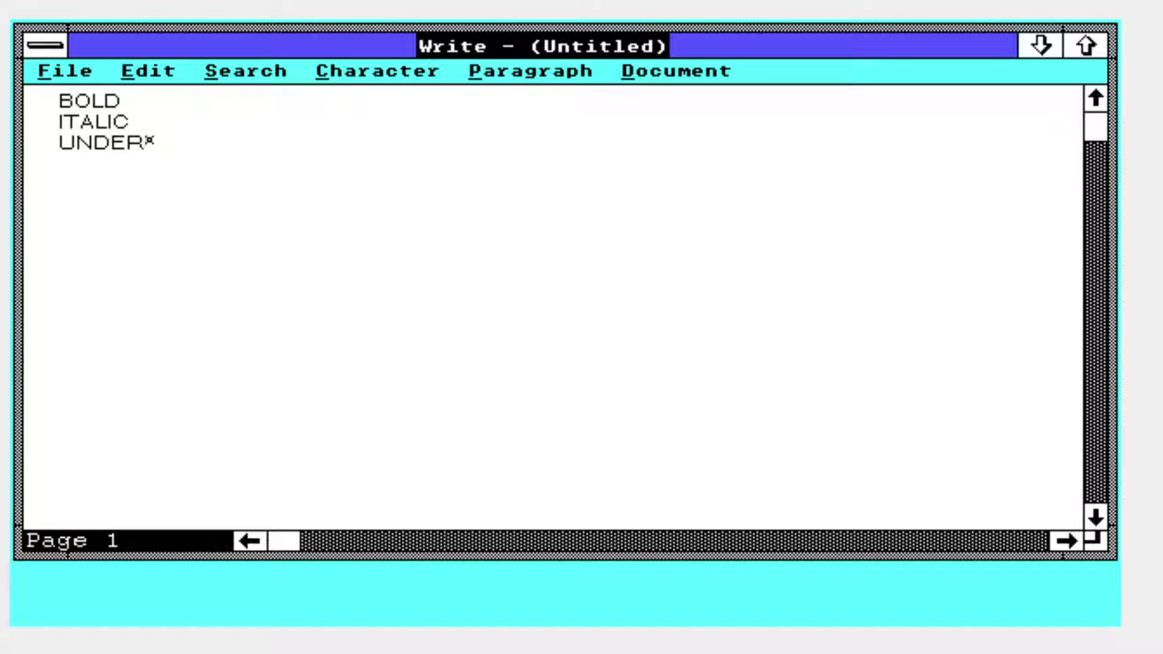
text(LINE)
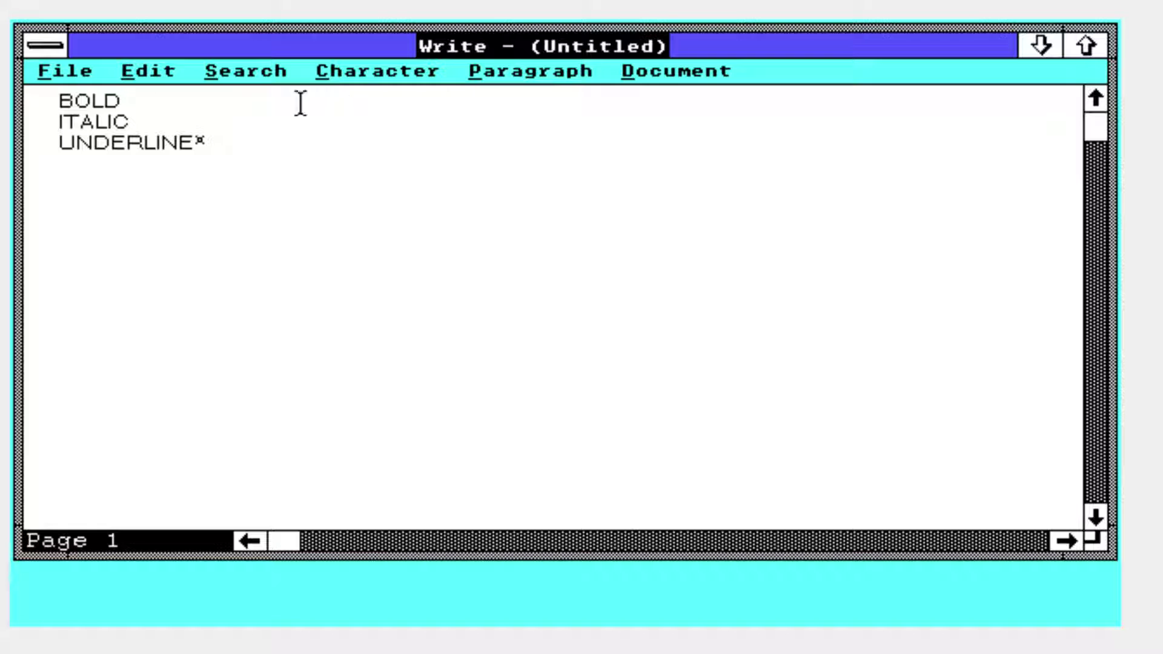
- Look over the character formatting commands and make the word BOLD on the first line bold
click(327, 68)
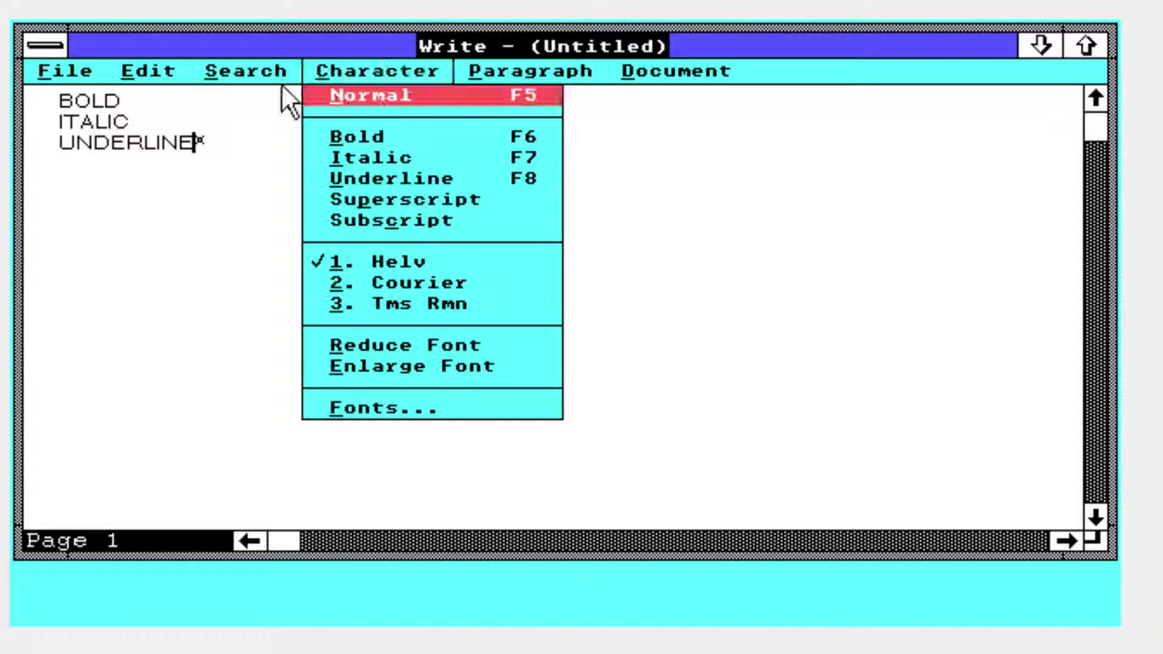
click(169, 105)
drag(168, 105, 11, 83)
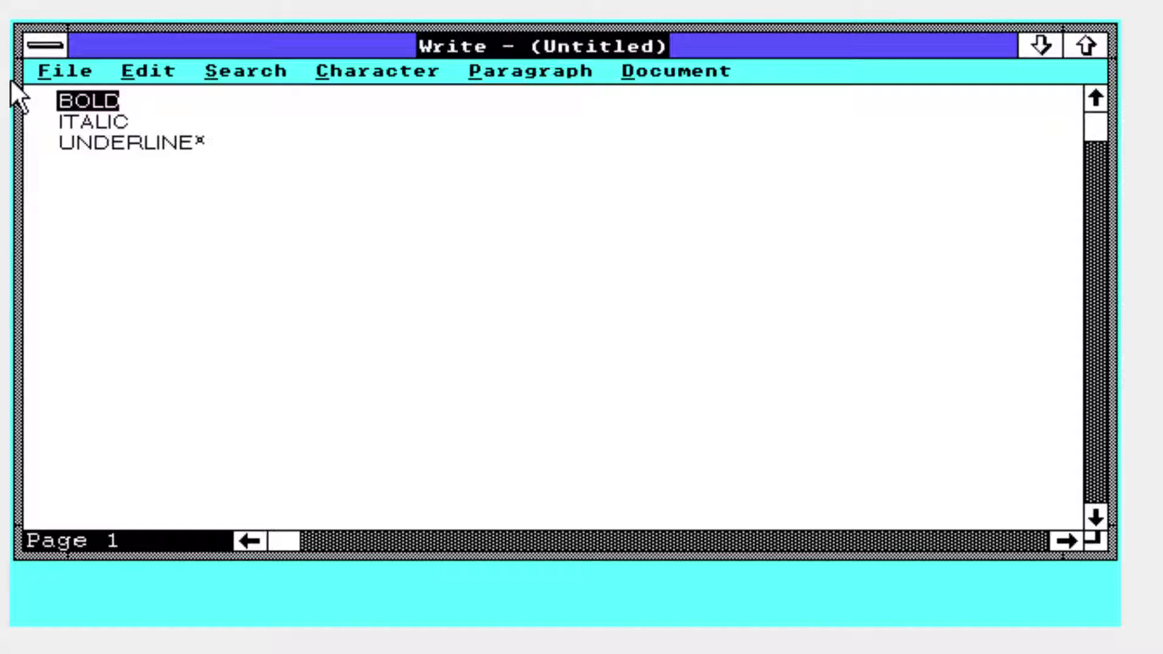
key(F6)
- Underline the word UNDERLINE on the third line
drag(175, 142, 12, 104)
click(194, 141)
drag(136, 138, 14, 106)
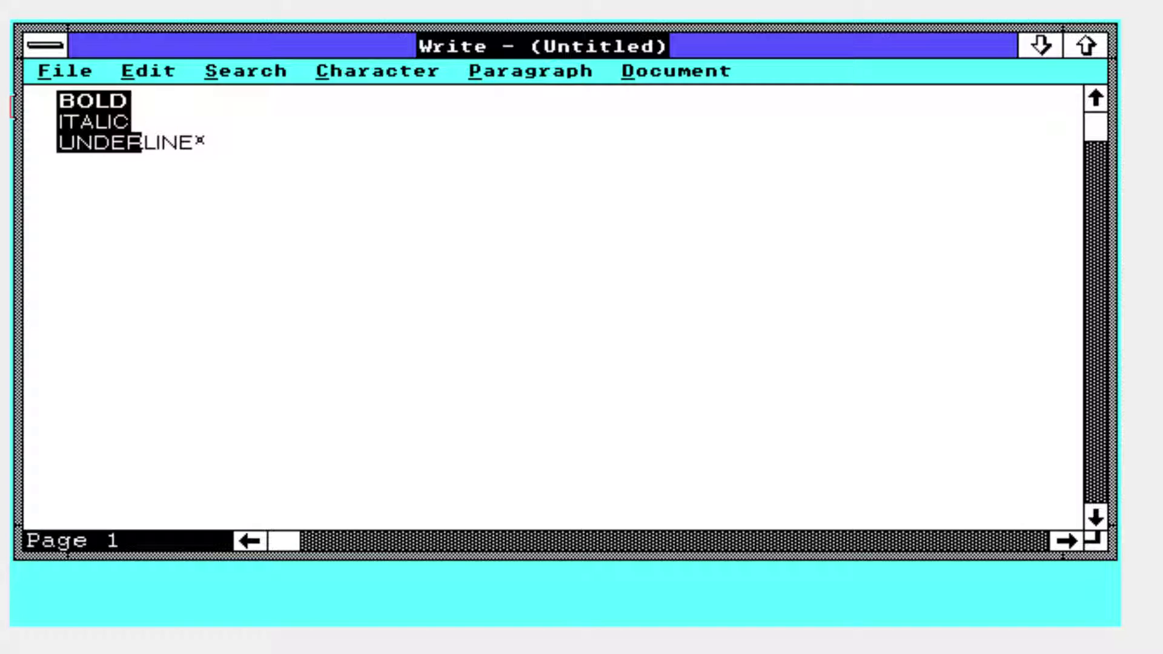
double_click(124, 145)
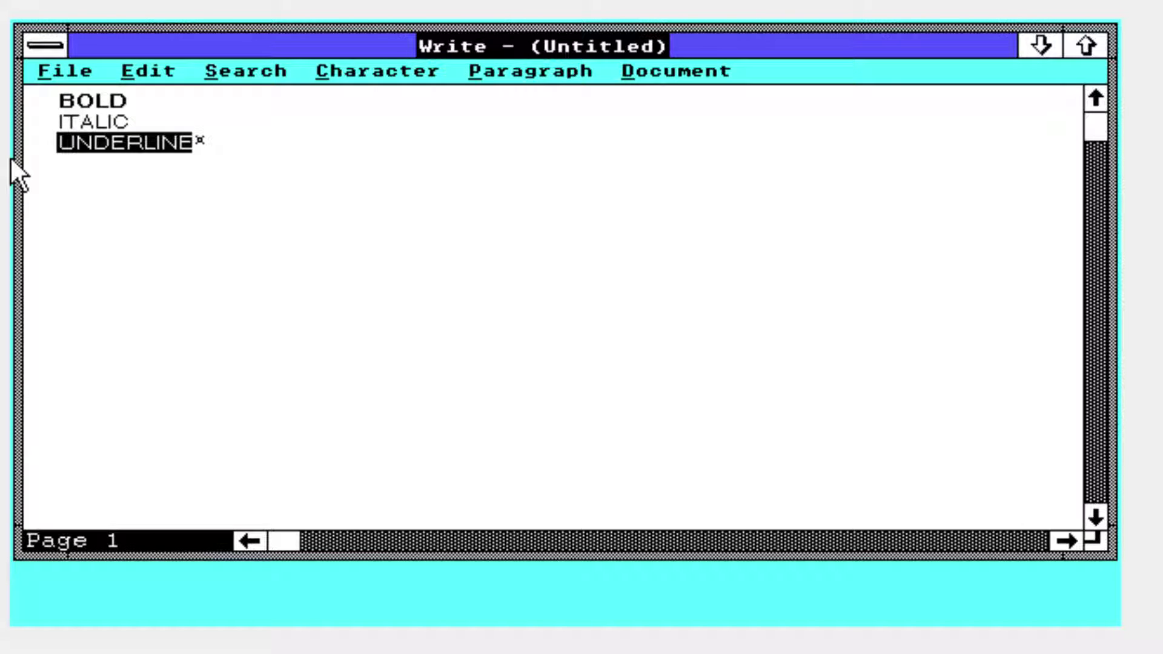
key(F8)
- Make the word ITALIC on the second line of the Write document italic
drag(127, 121, 18, 131)
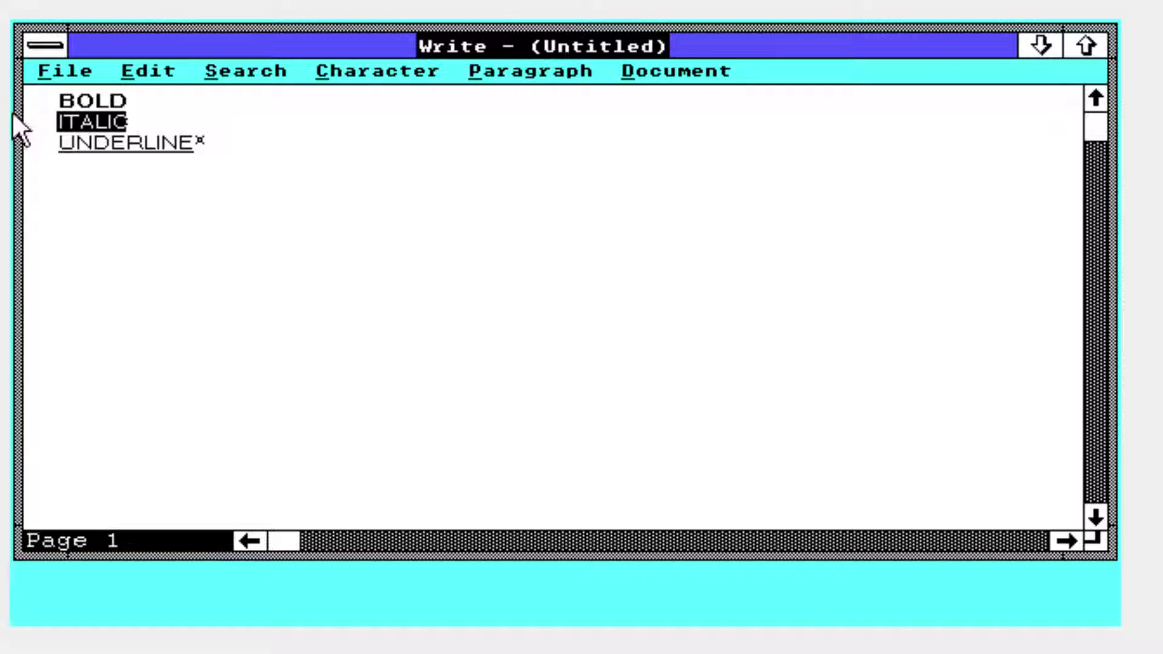
key(F7)
click(218, 141)
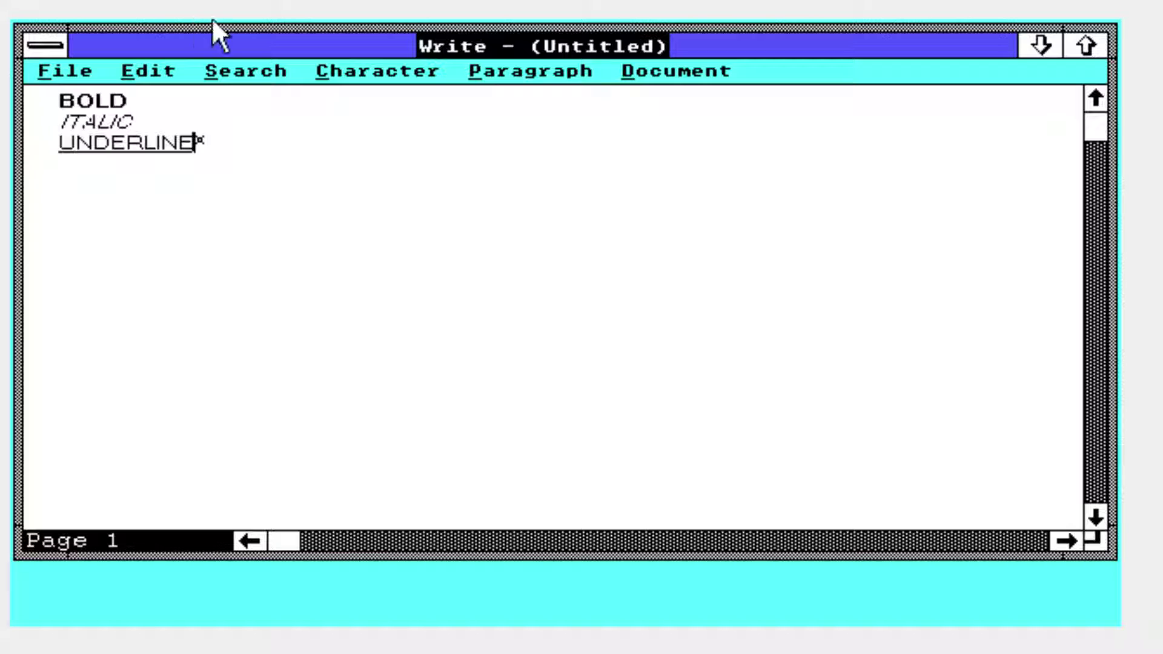
- Close the Write document without saving its changes
click(54, 41)
click(140, 193)
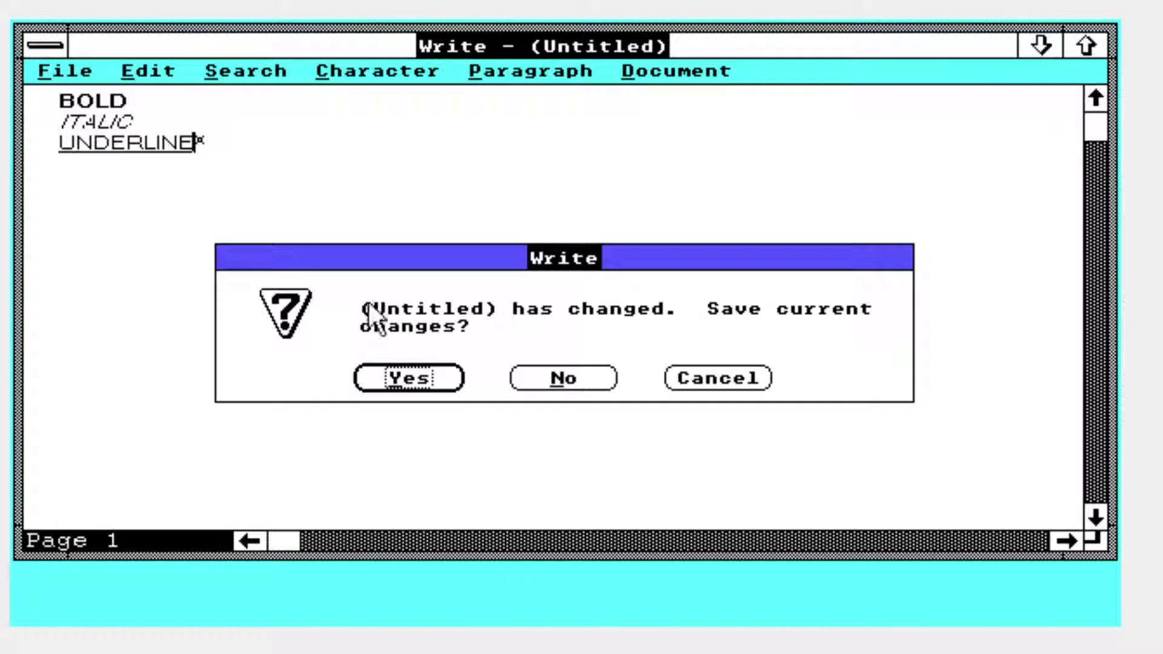
click(512, 374)
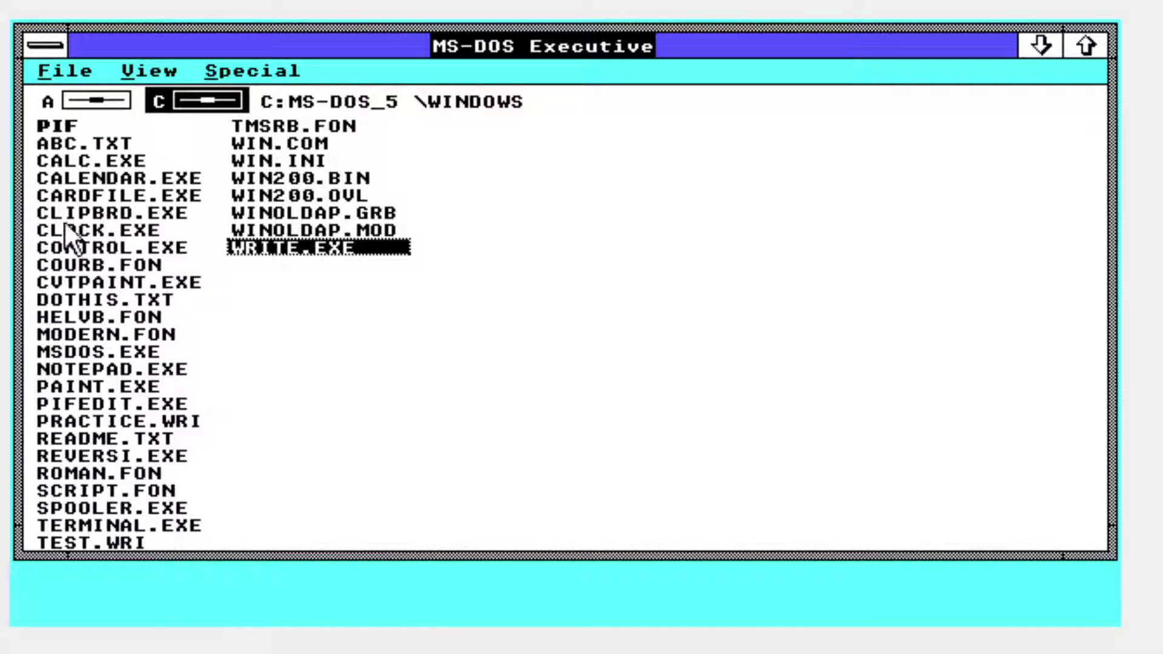
- Launch CALC.EXE and WRITE.EXE from the file list, moving each program's window aside
double_click(83, 165)
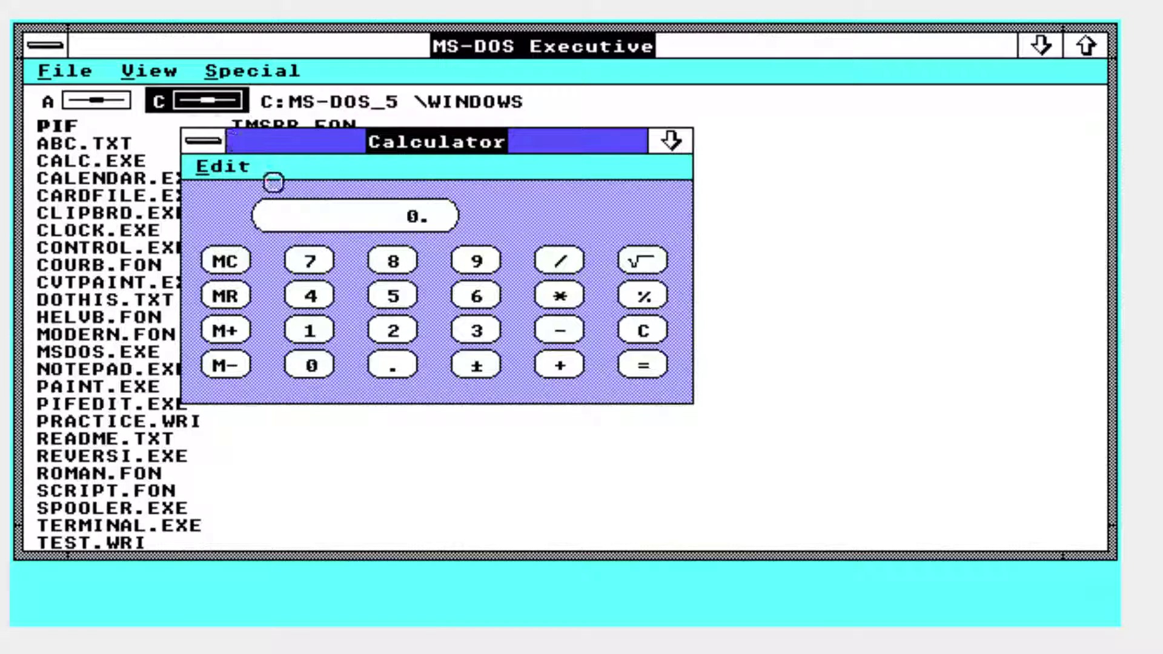
drag(384, 147, 753, 116)
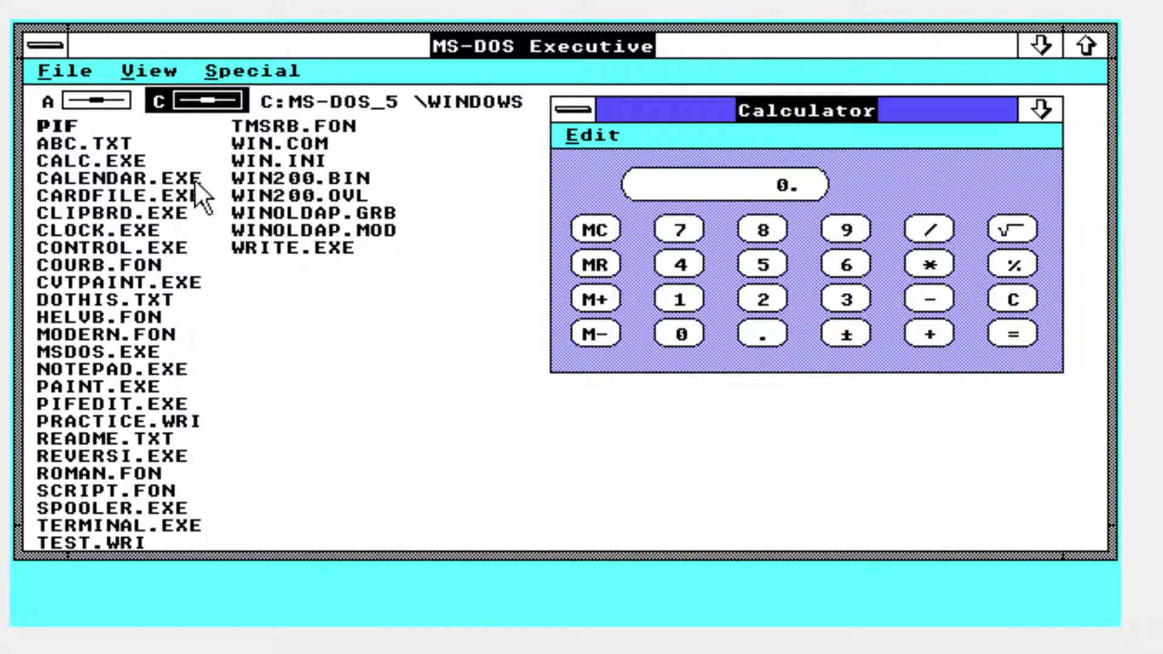
double_click(249, 248)
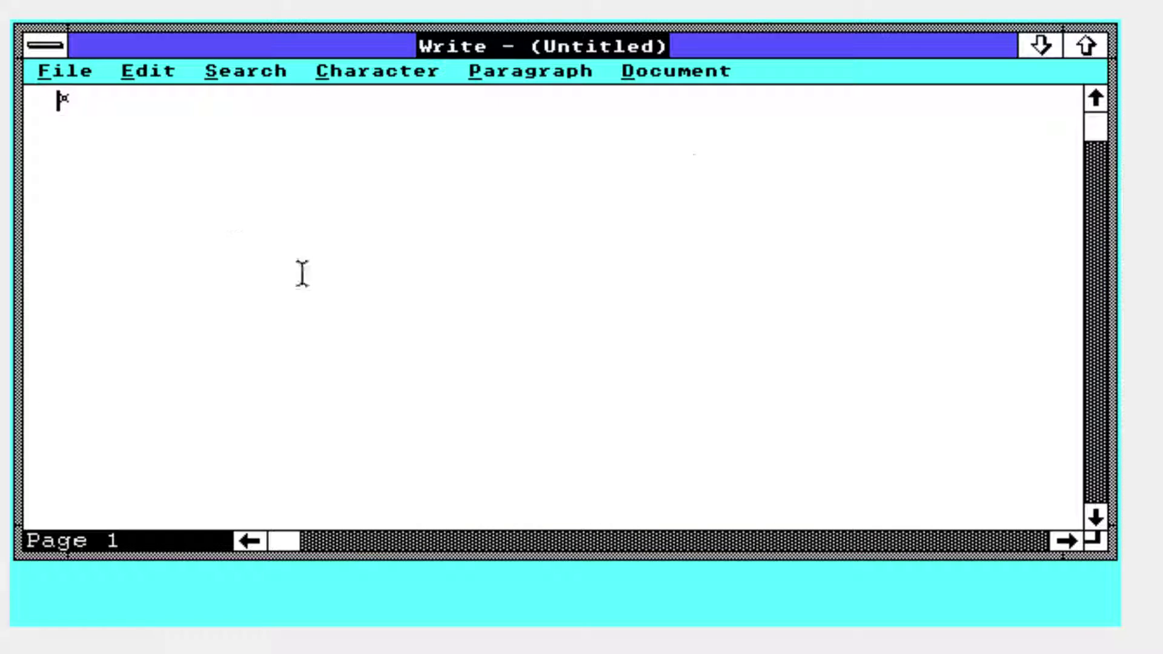
drag(719, 47, 379, 94)
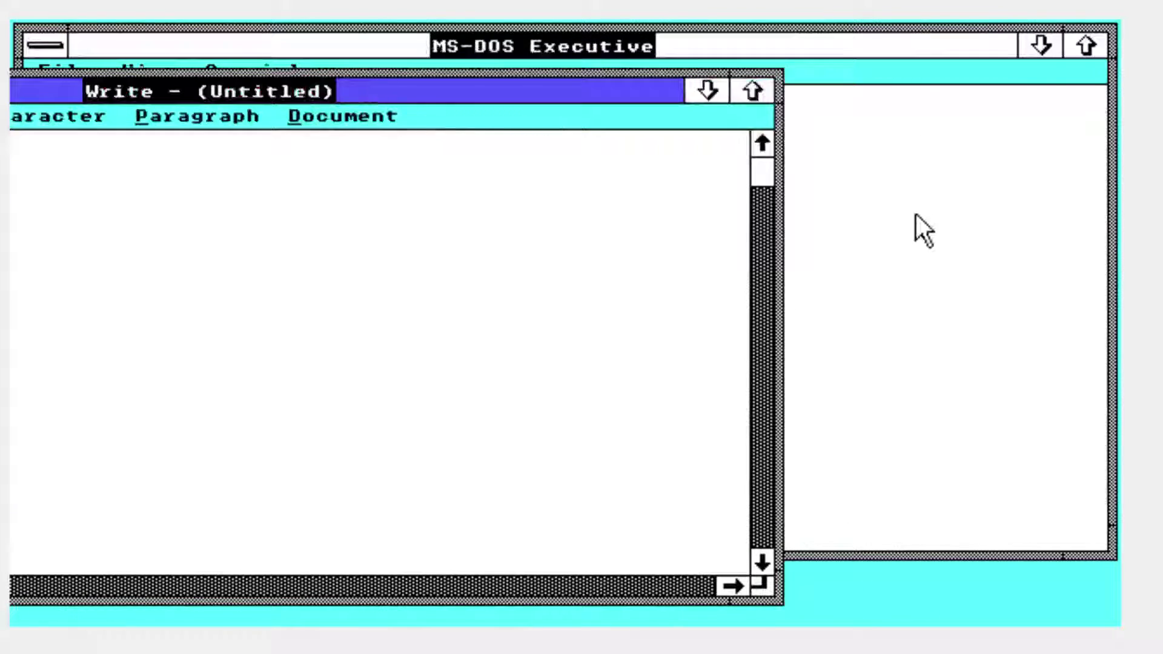
- Minimize MS-DOS Executive and arrange the Write window behind the Calculator so both can be seen
click(1041, 45)
click(893, 169)
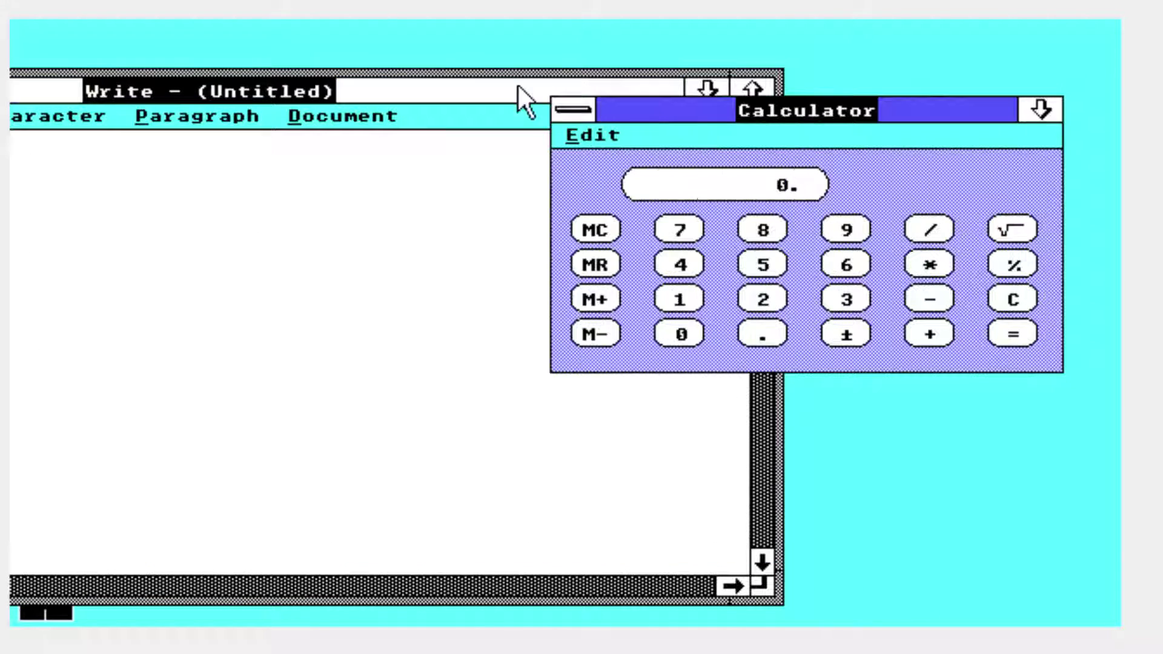
drag(519, 87, 588, 58)
click(1051, 199)
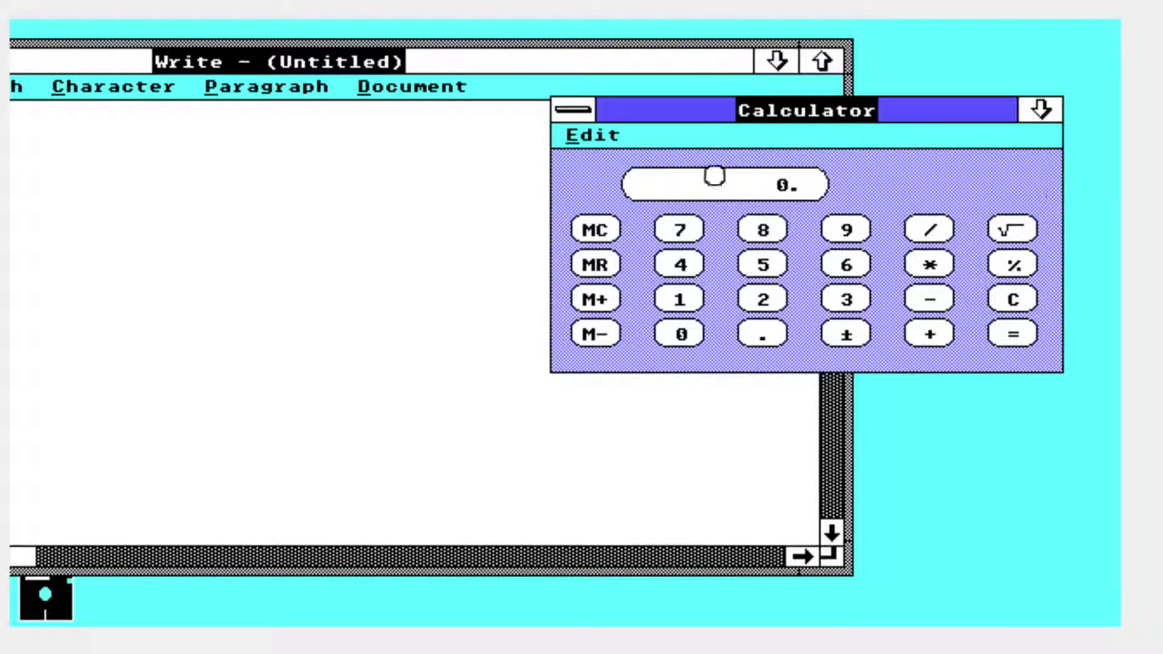
- Multiply 7 by 9 in the Calculator
click(681, 229)
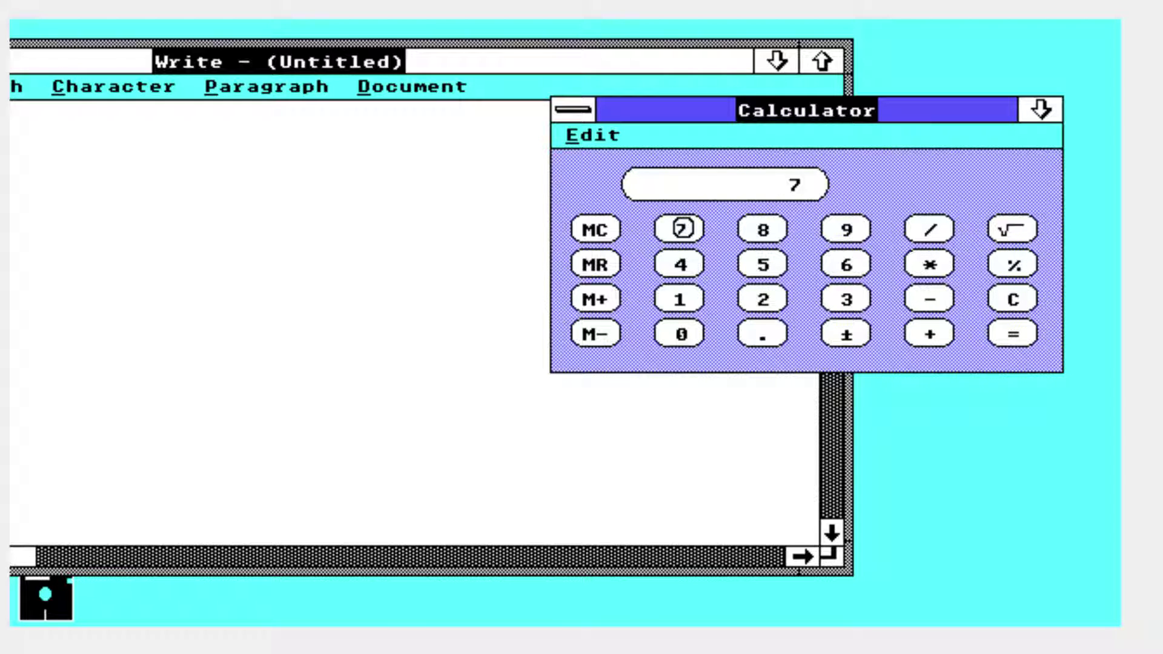
click(927, 265)
click(858, 238)
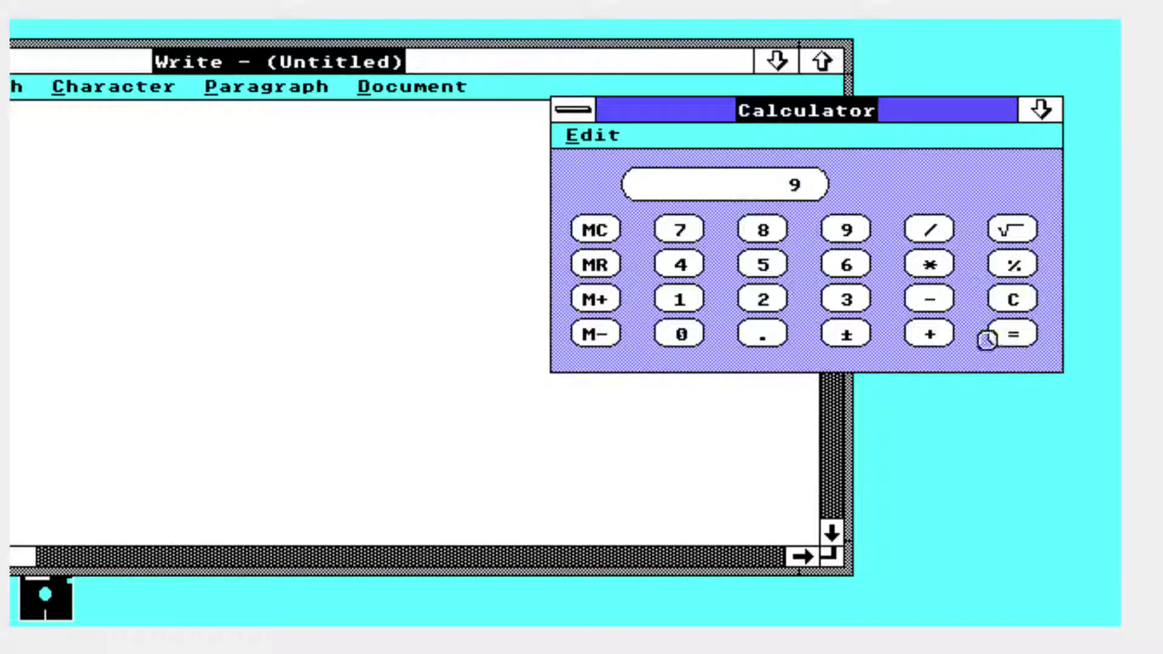
click(1006, 333)
- Bring the Write window fully into view and enter 7*9=63 in the blank document
click(57, 154)
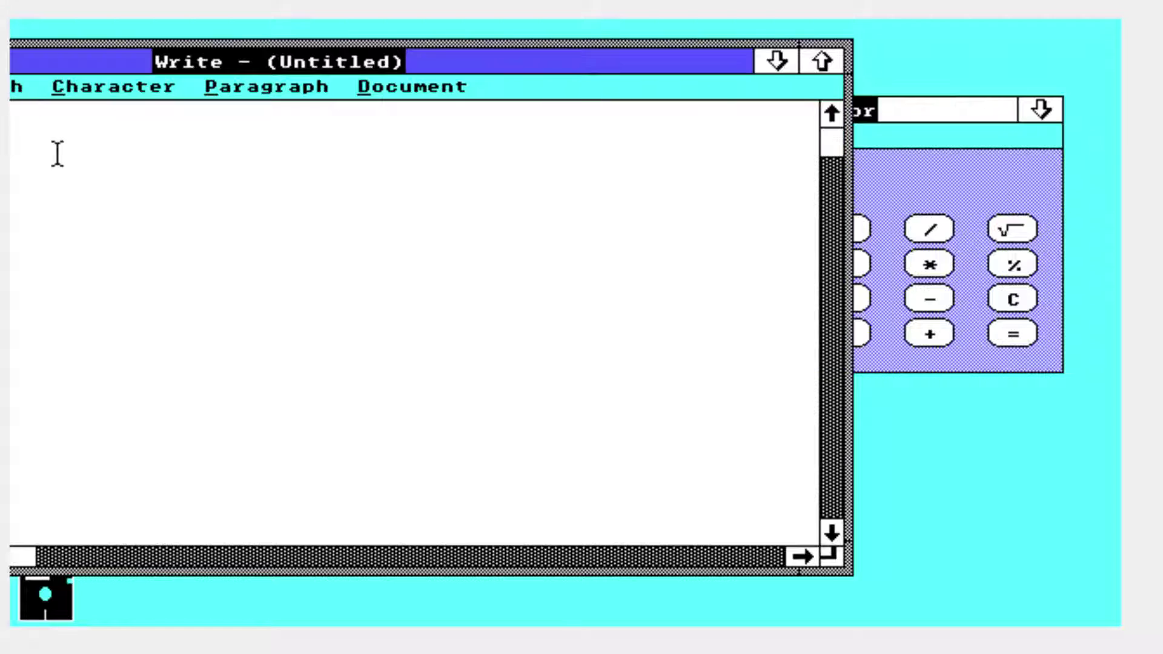
drag(347, 60, 659, 88)
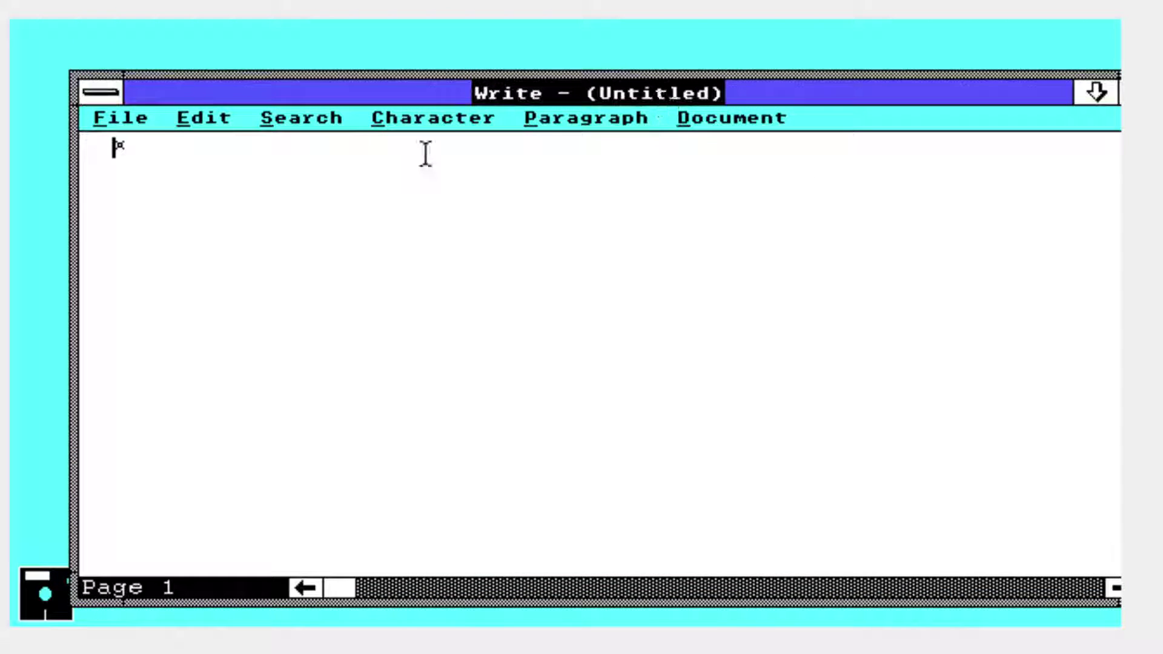
text(7*89)
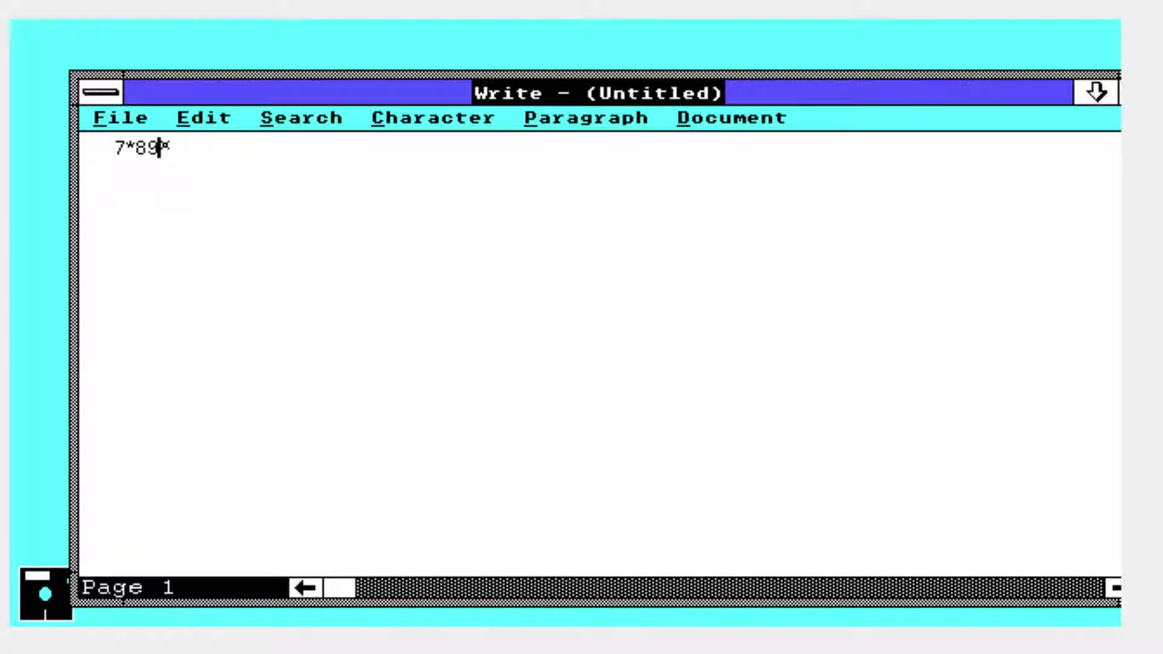
key(BackSpace)
key(BackSpace)
text(9=63)
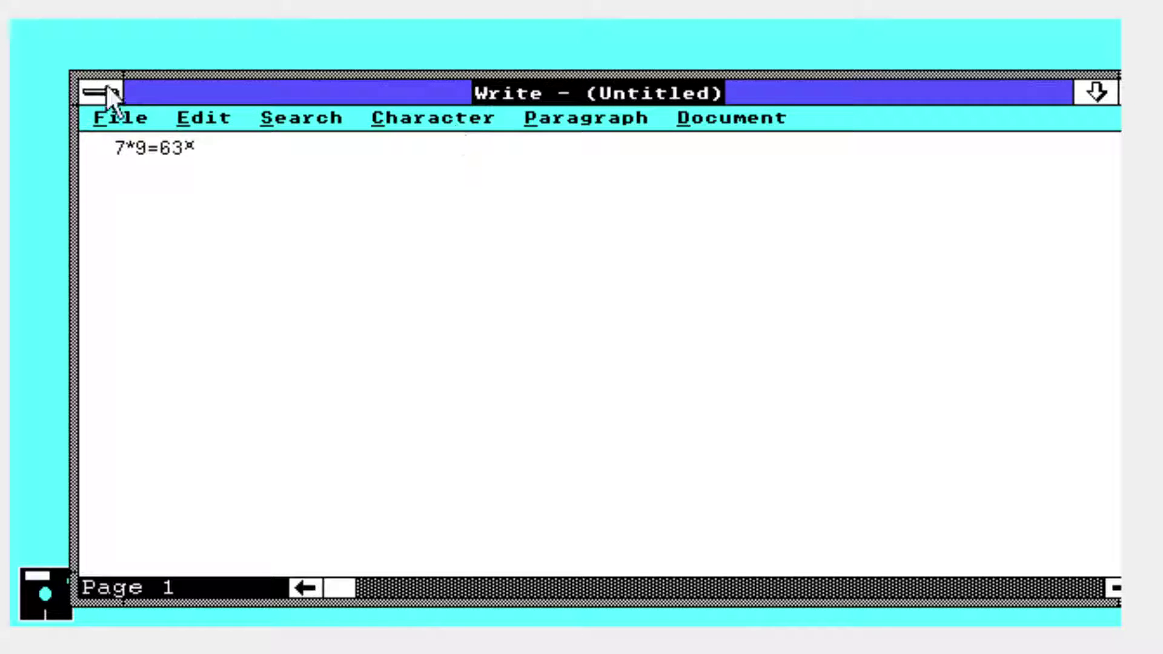
- Move the Write window partly off the screen and switch back and forth between Write and the Calculator
drag(208, 96, 5, 49)
click(982, 155)
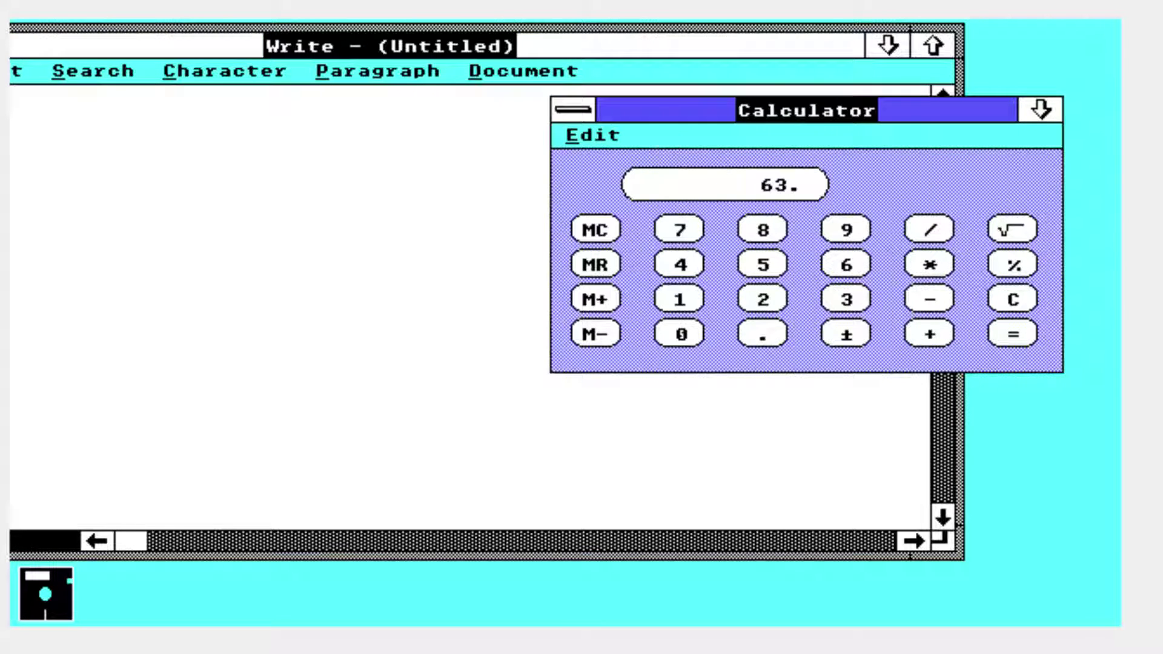
click(363, 121)
click(1030, 159)
- Close the Calculator
click(578, 110)
click(426, 220)
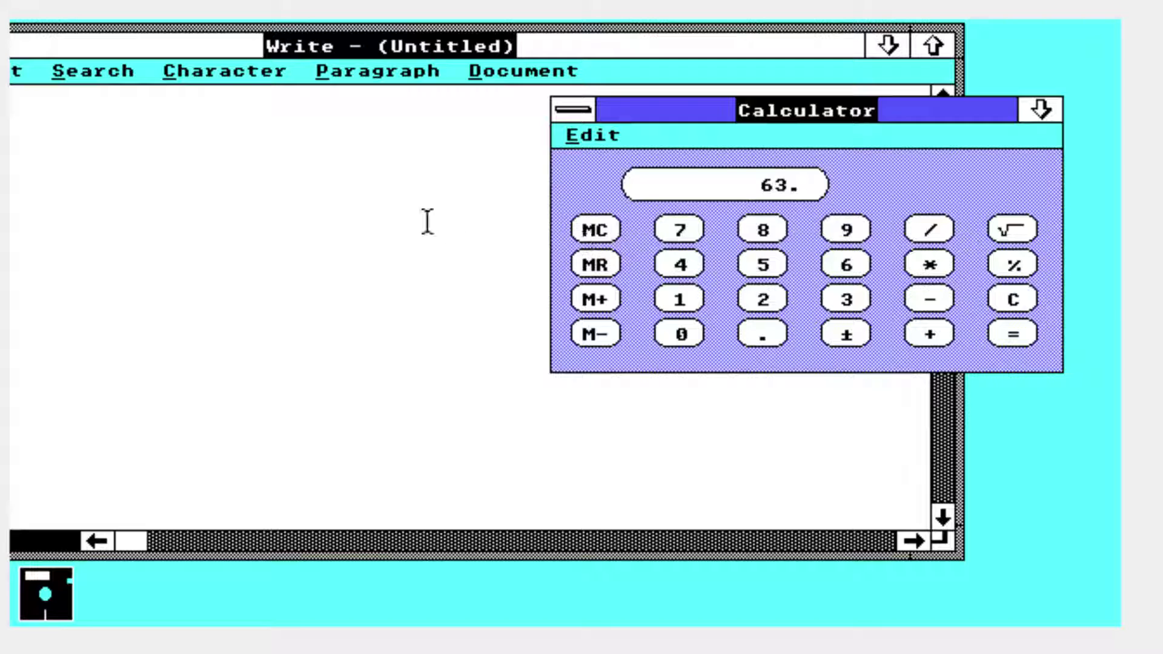
click(572, 110)
click(591, 258)
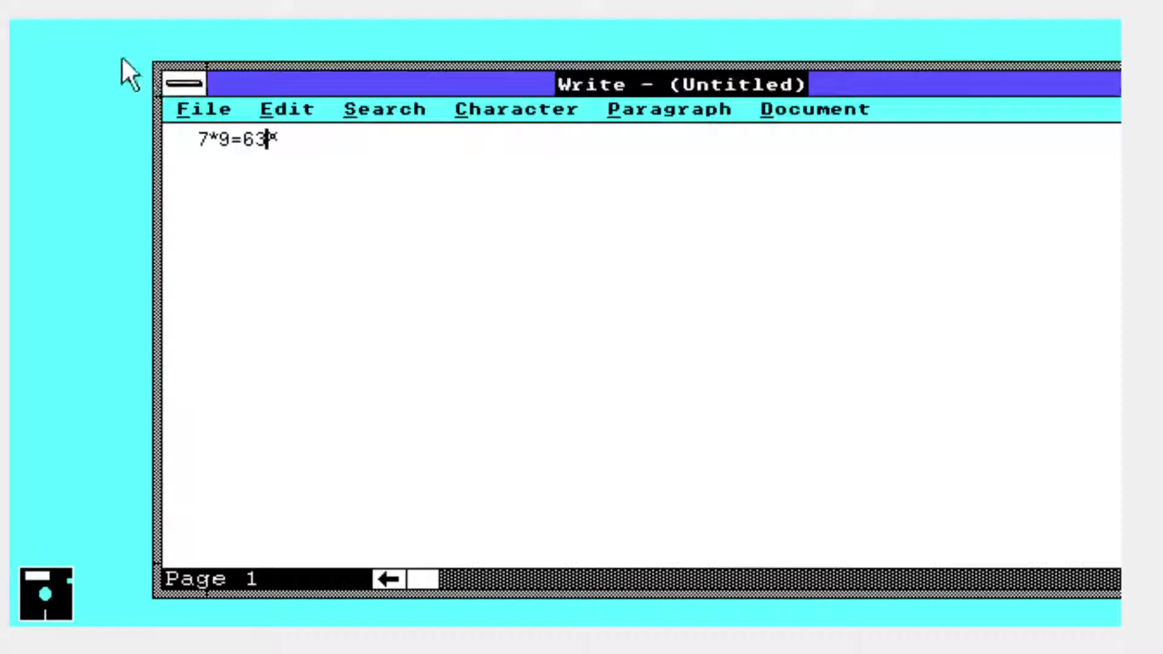
- Close Write and discard the document containing the multiplication
click(183, 83)
click(241, 235)
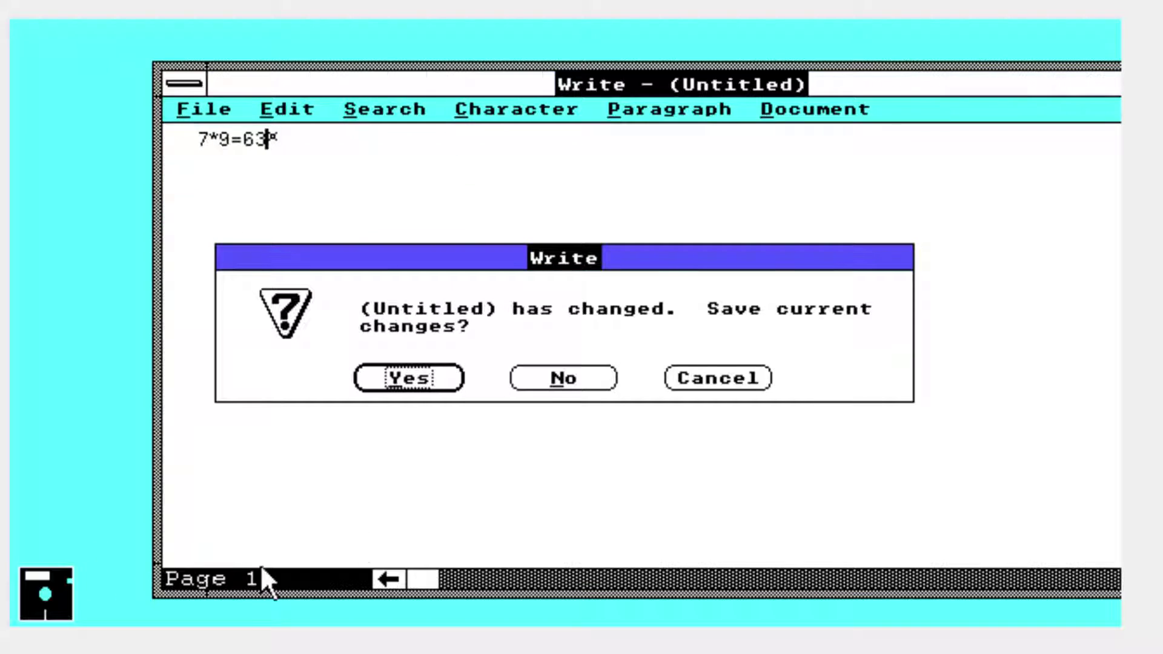
click(601, 377)
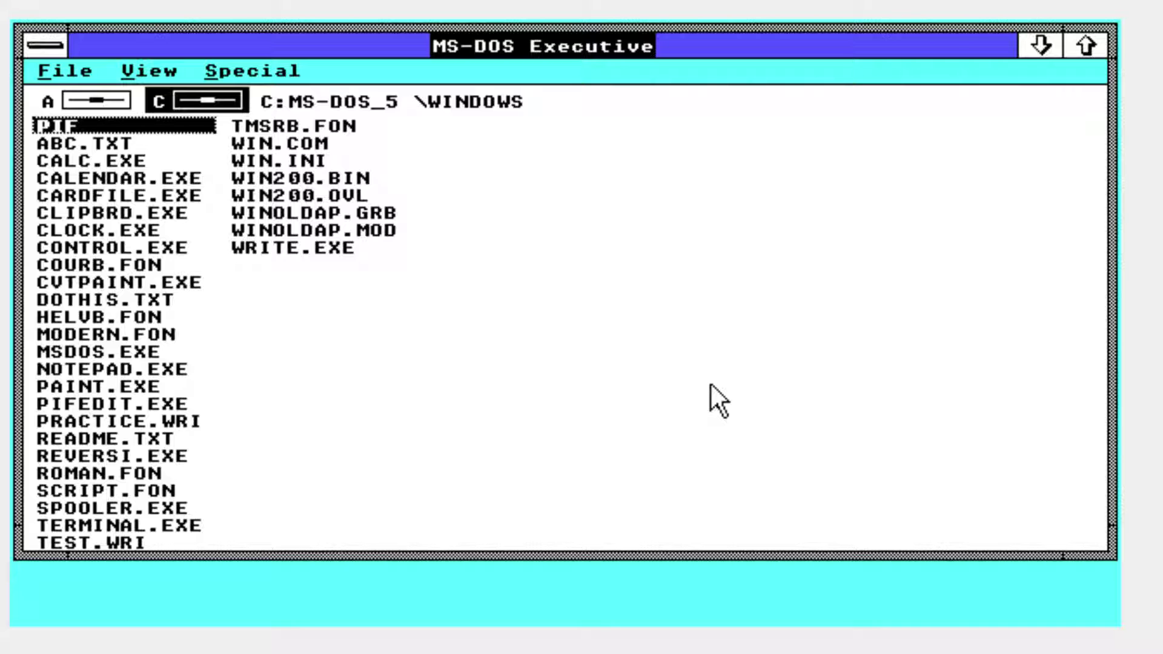
- Launch PAINT.EXE and minimize the MS-DOS Executive window behind it
double_click(121, 386)
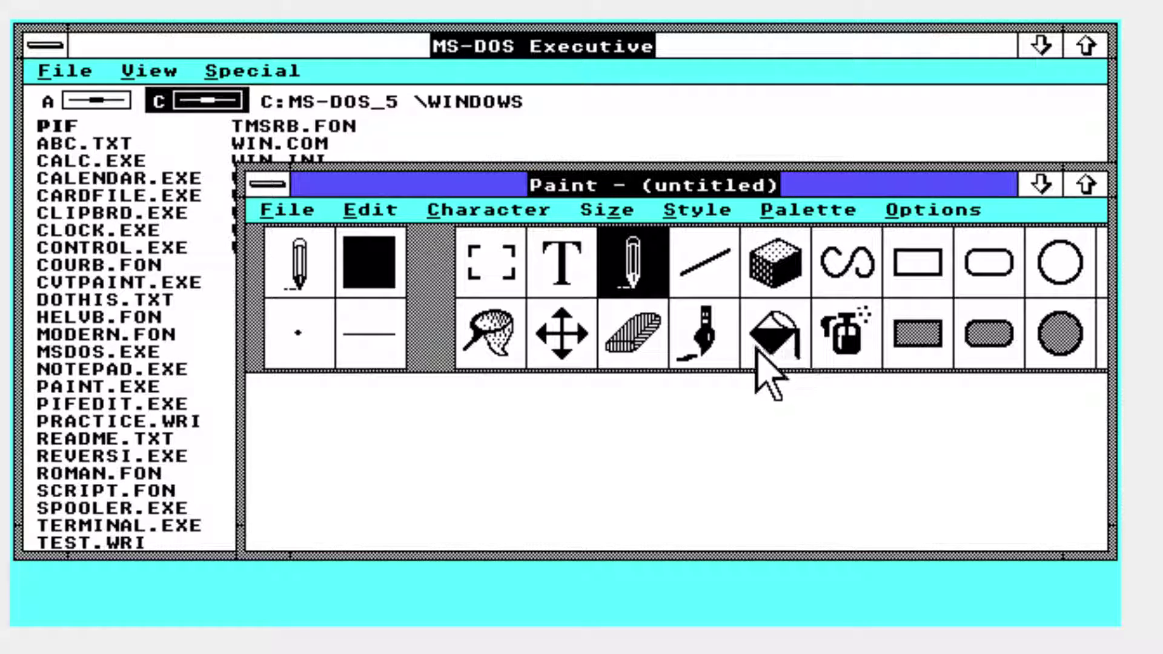
click(267, 185)
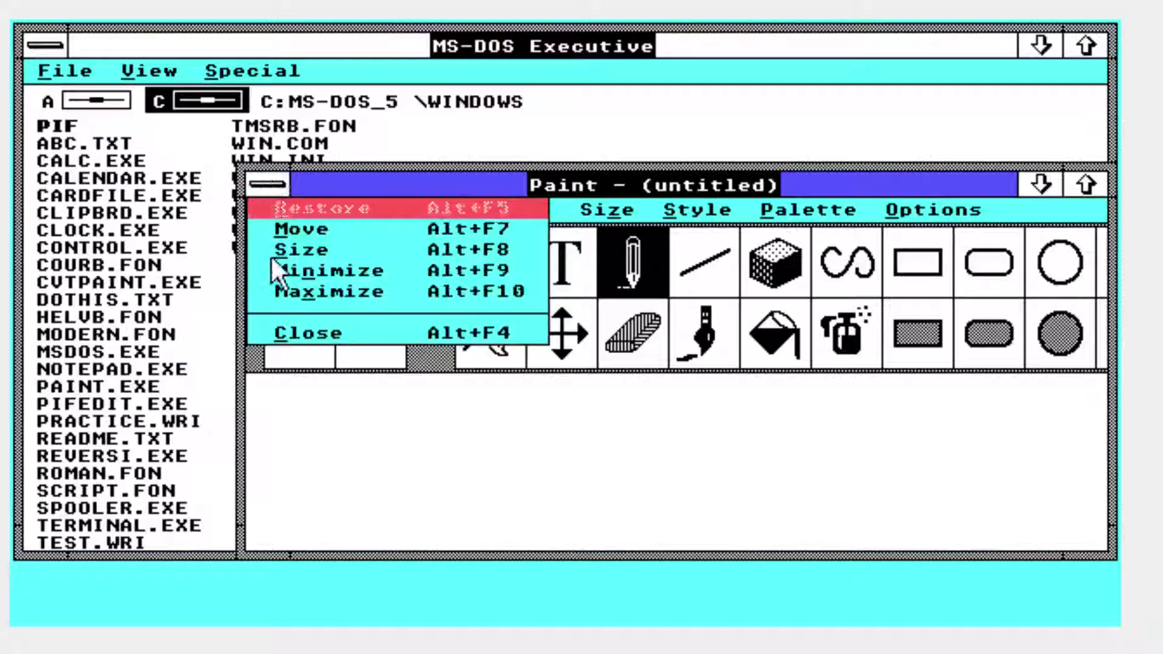
click(287, 324)
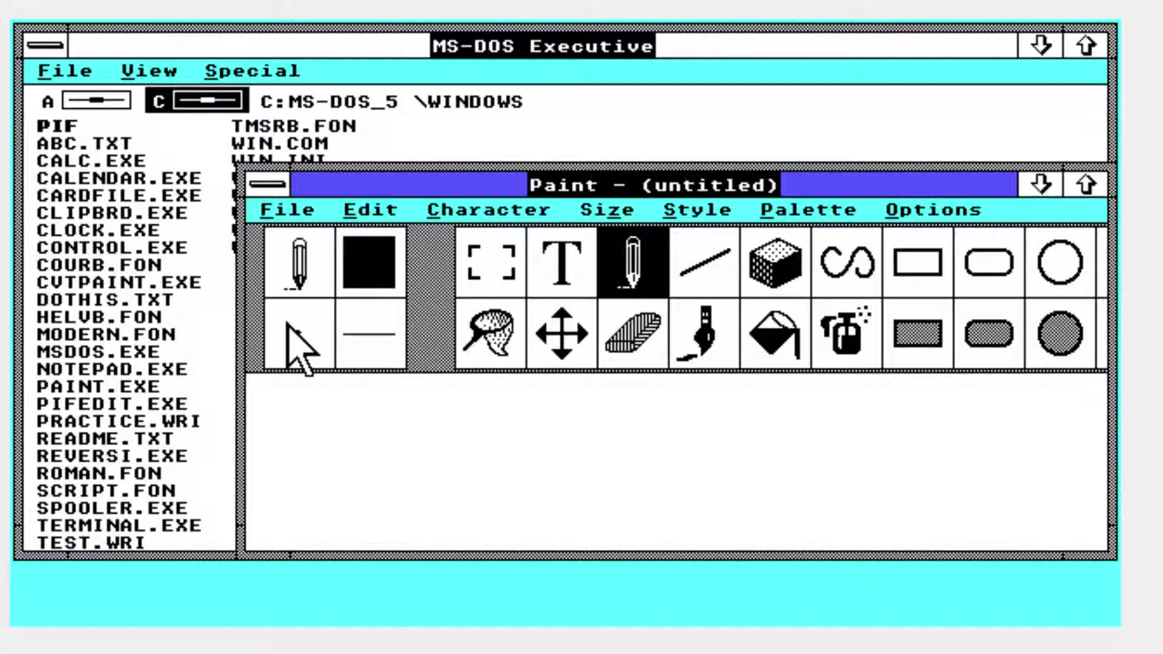
click(1072, 53)
click(1055, 31)
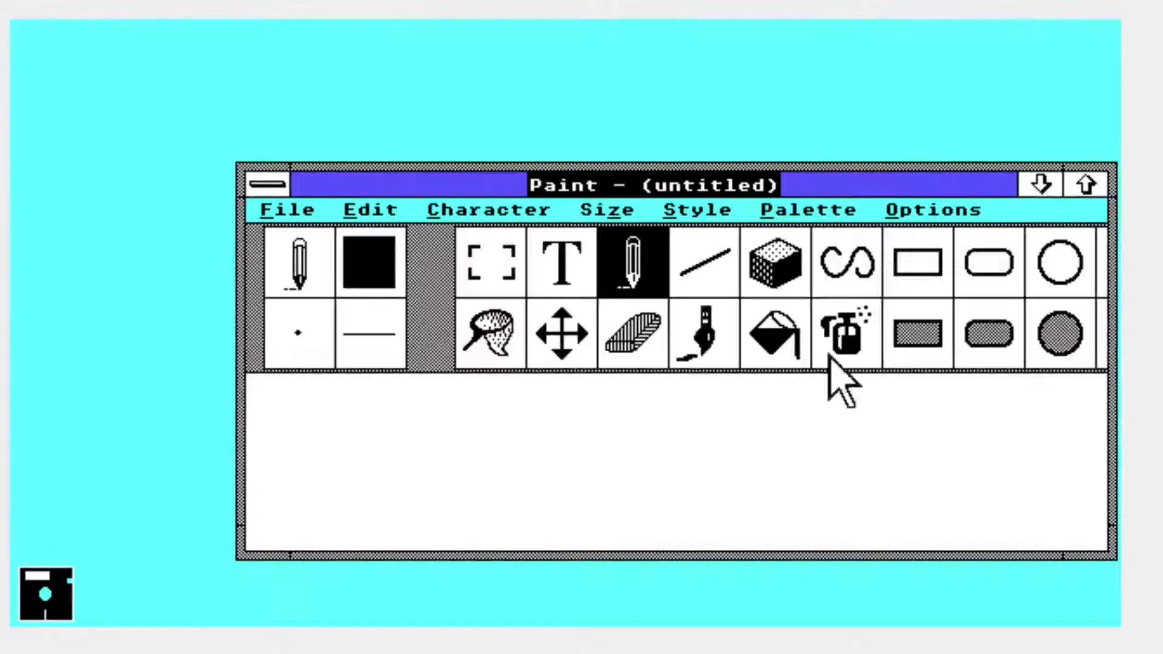